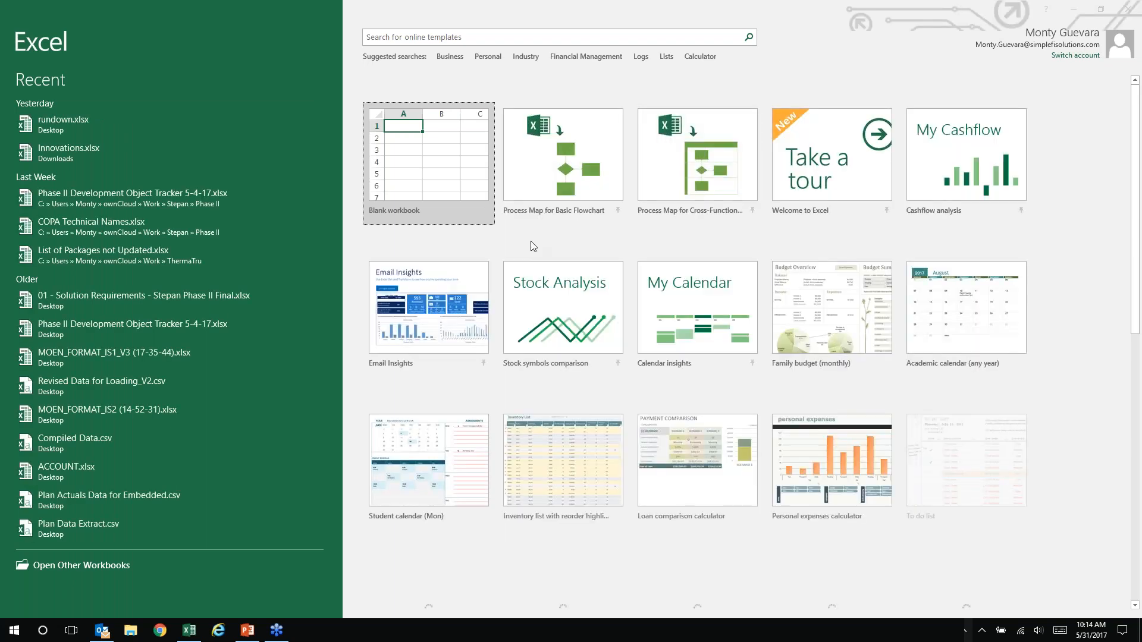
# - Start a blank workbook and bring up the SAP Analysis add-in tools for inserting a data source
pyautogui.click(470, 205)
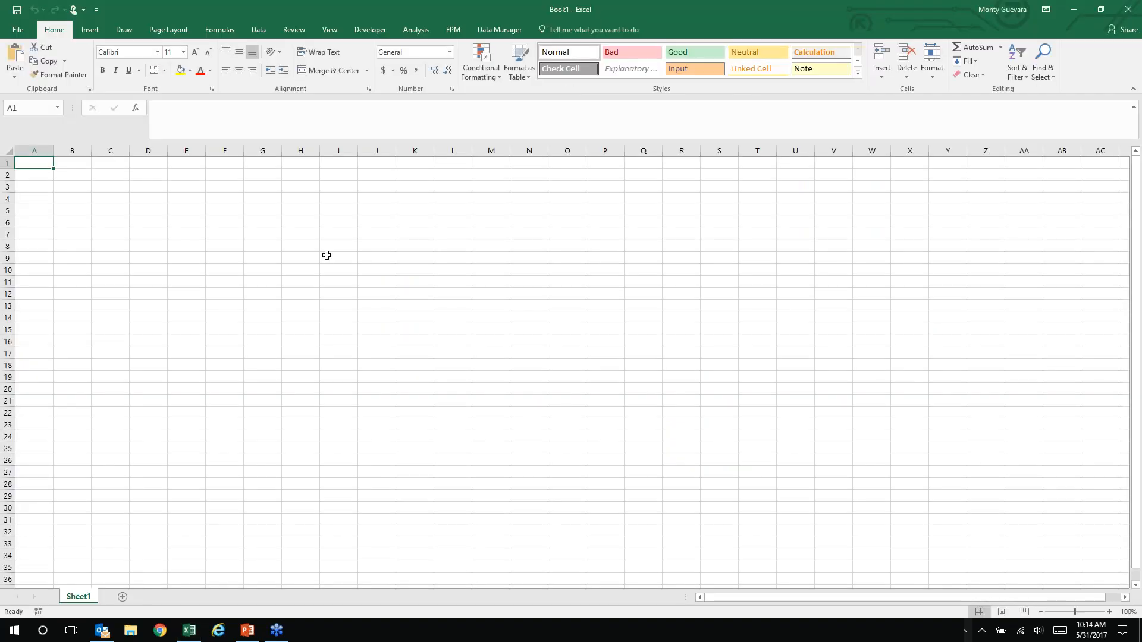
pyautogui.click(419, 27)
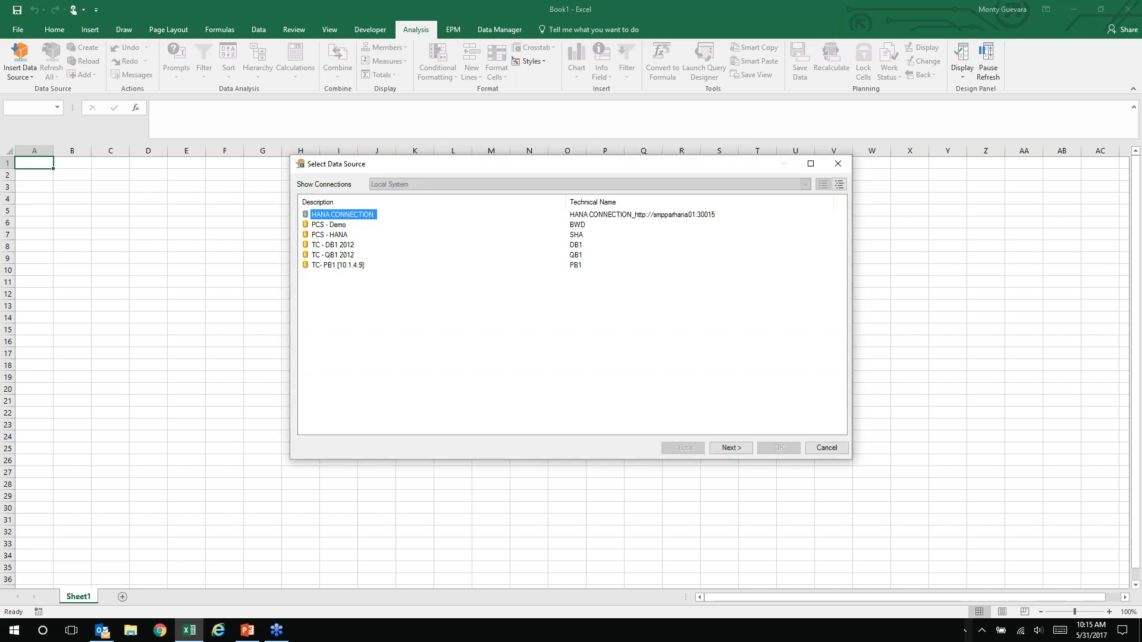
# - Select the PCS - HANA connection and log on with the account password
pyautogui.click(341, 236)
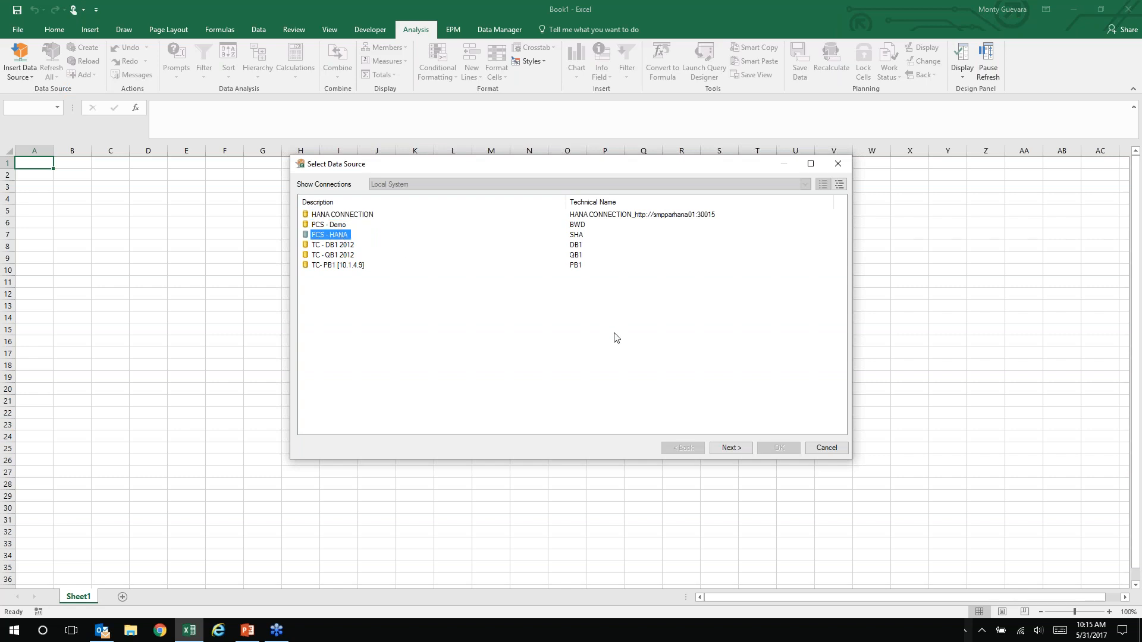
pyautogui.click(730, 448)
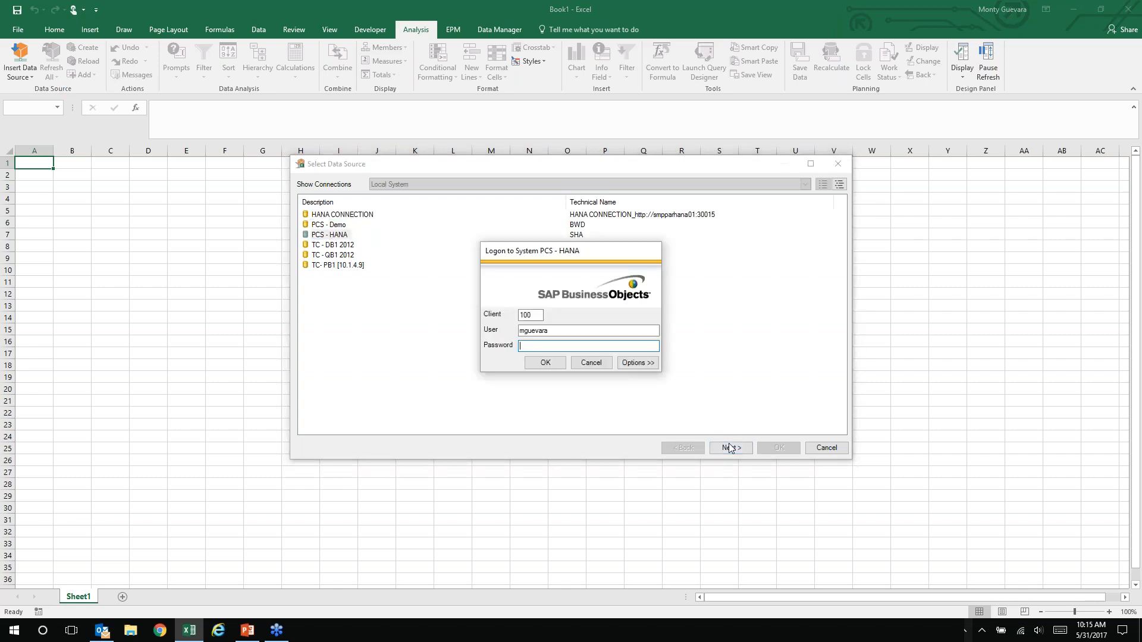
pyautogui.write('*****')
pyautogui.press('Return')
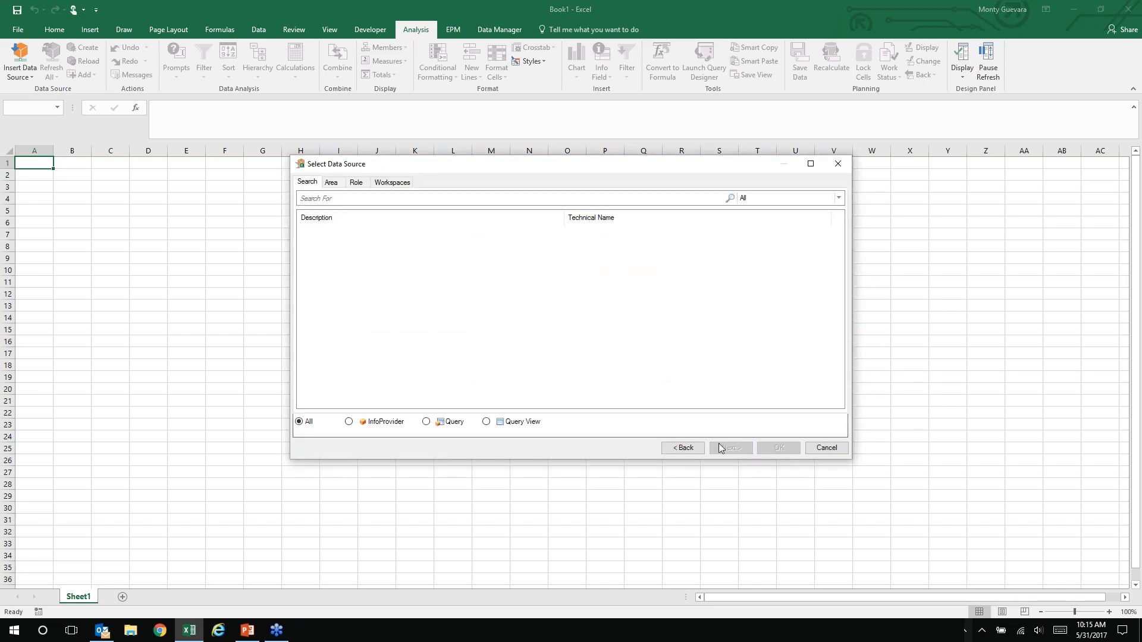
# - Choose General Ledger by Version under MDG Objects > Price Planning Aggregation > PRICE PLAN ENTRY
pyautogui.click(328, 183)
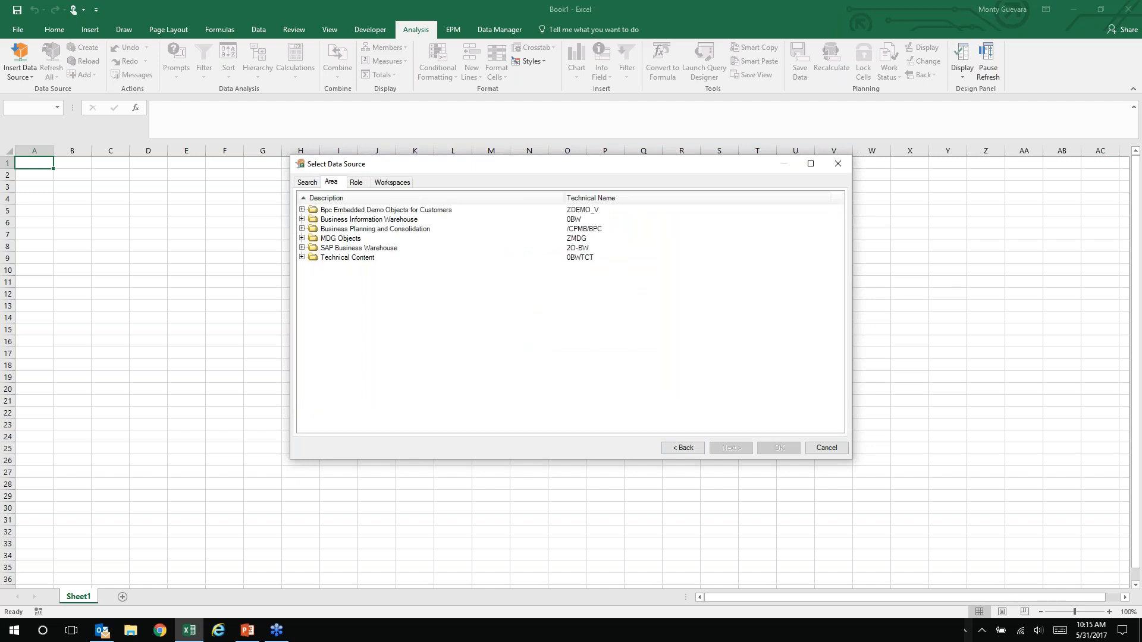
pyautogui.click(344, 239)
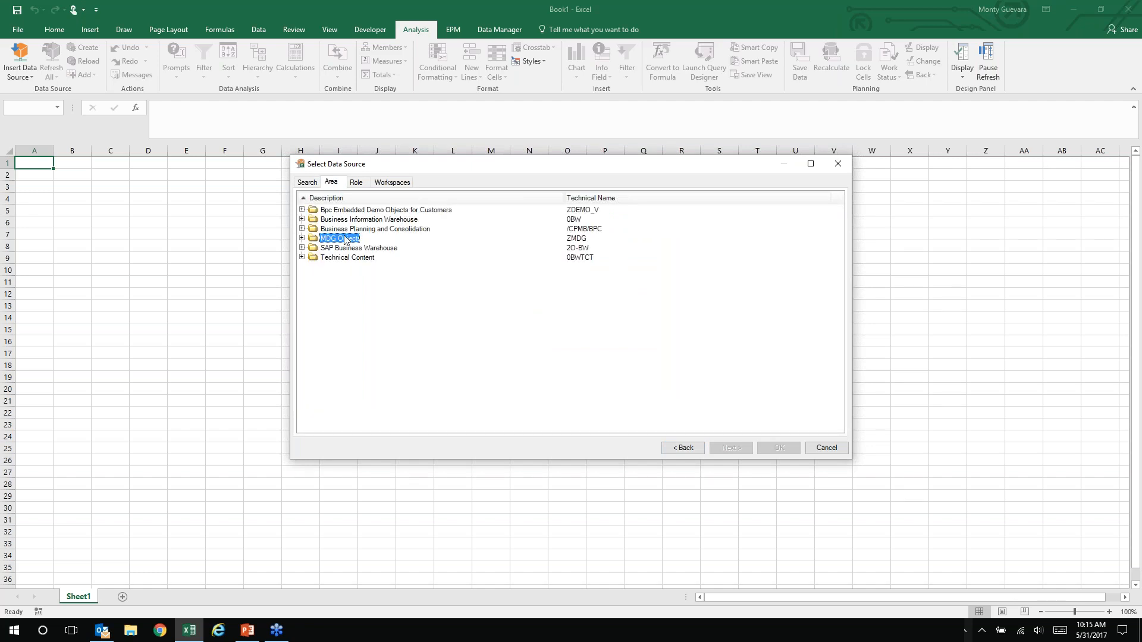
pyautogui.click(302, 238)
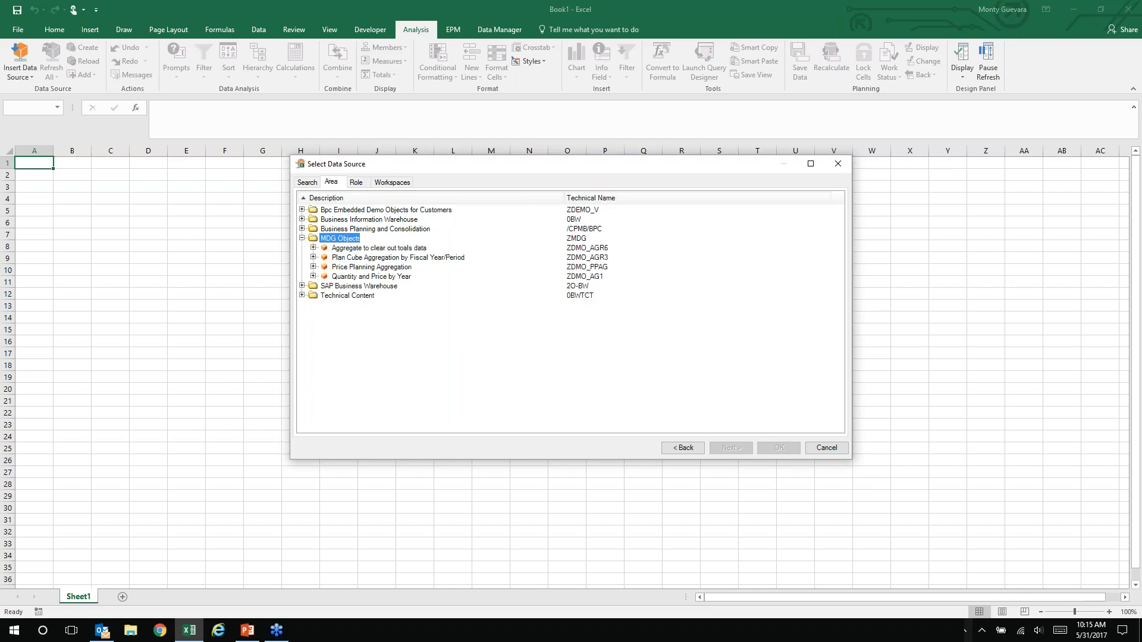
pyautogui.click(313, 267)
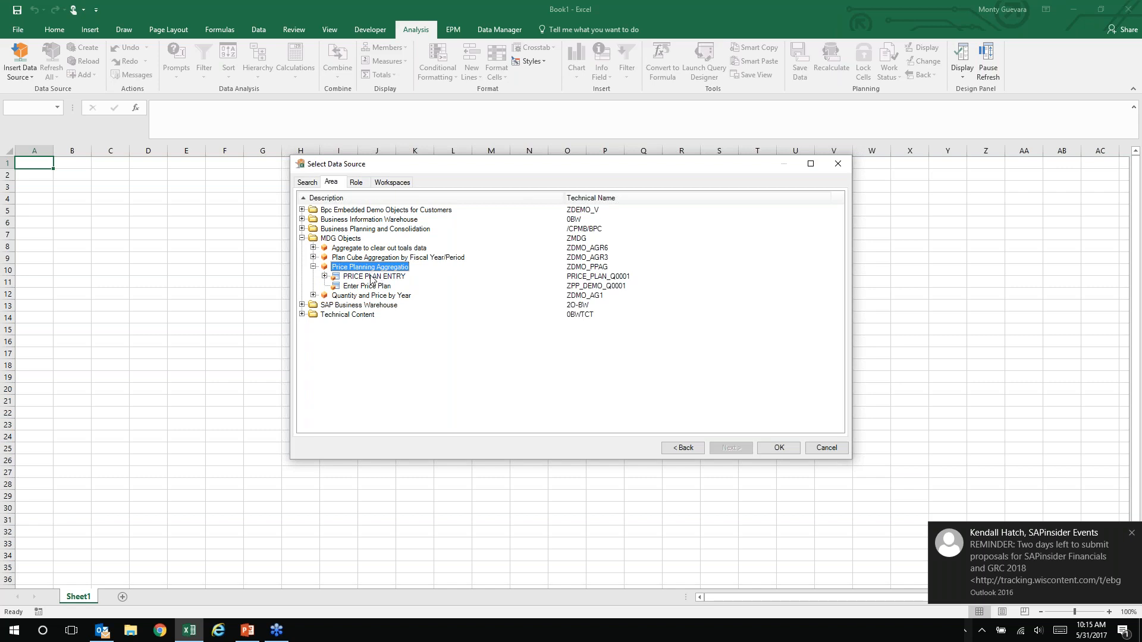
pyautogui.click(373, 277)
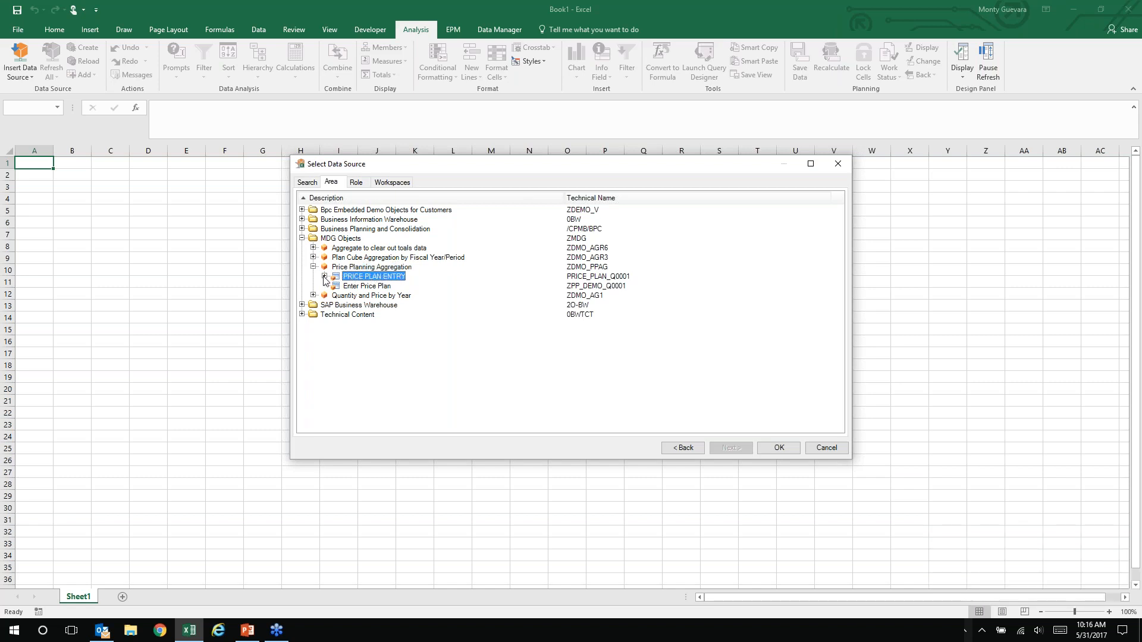
pyautogui.click(325, 277)
pyautogui.click(385, 295)
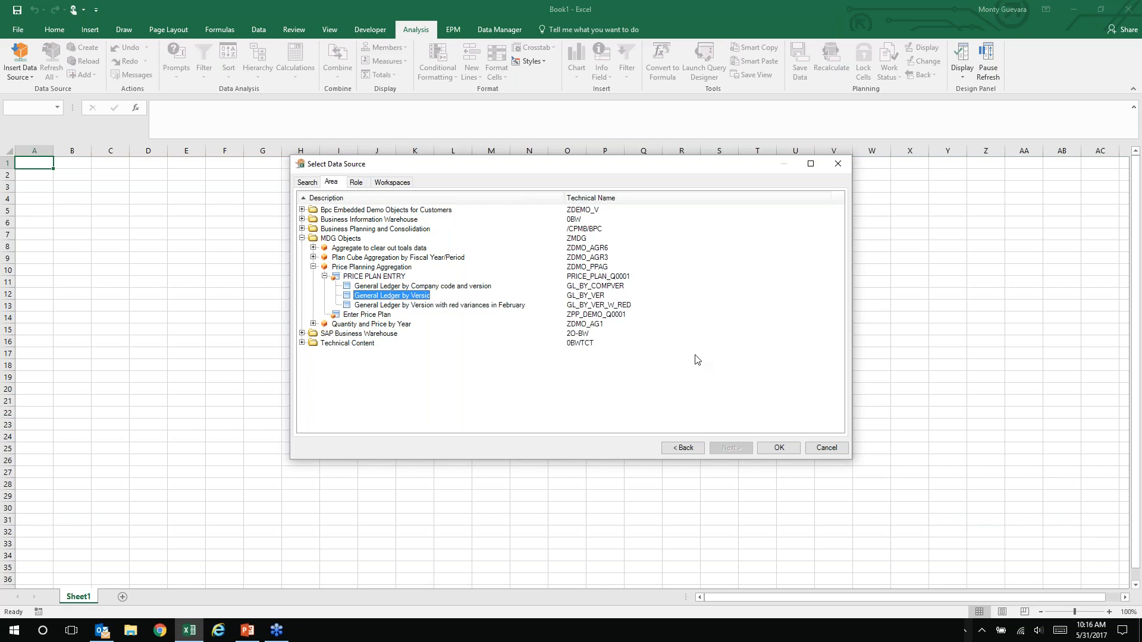
pyautogui.click(782, 449)
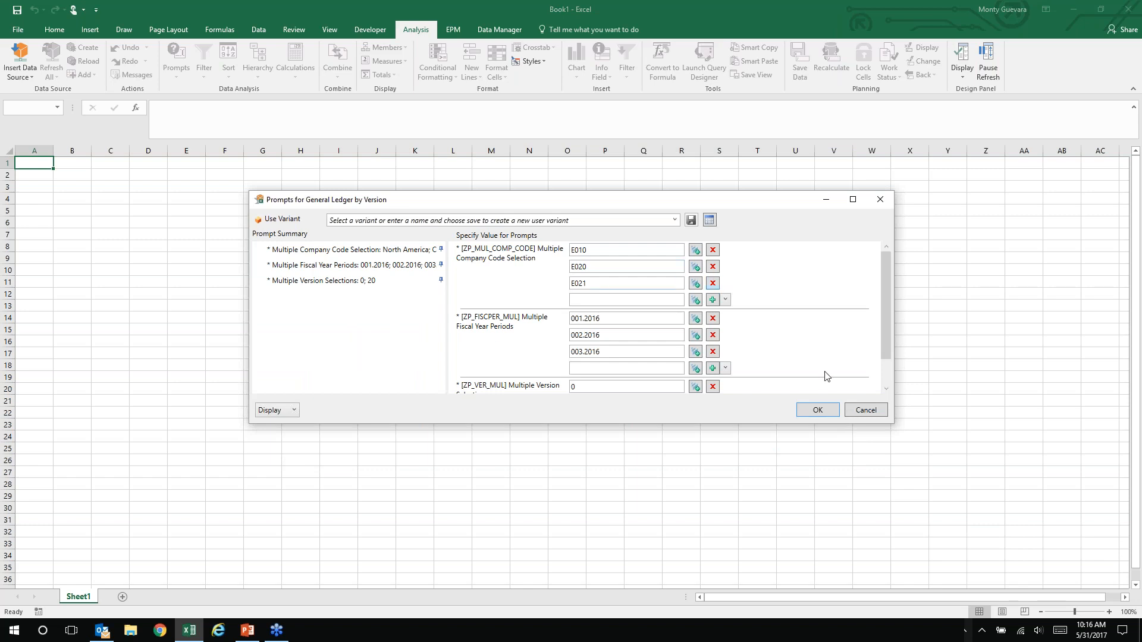
# - Accept the prefilled company code, fiscal period and version prompts to insert the crosstab
pyautogui.click(813, 410)
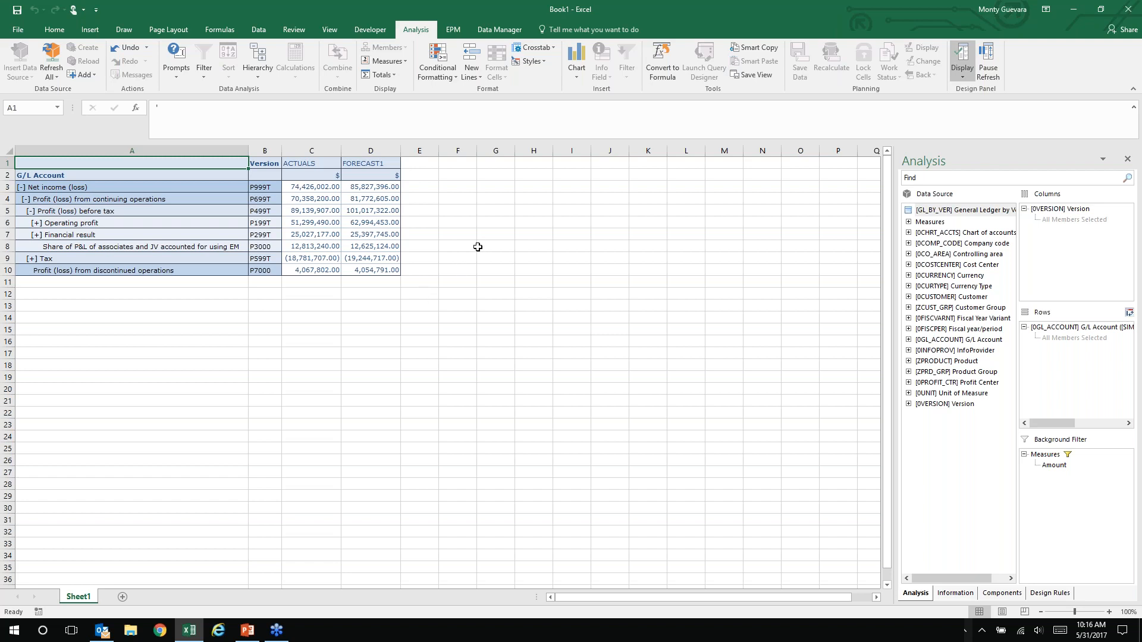
# - Insert an empty crosstab column after the Version members, next to FORECAST1
pyautogui.click(390, 165)
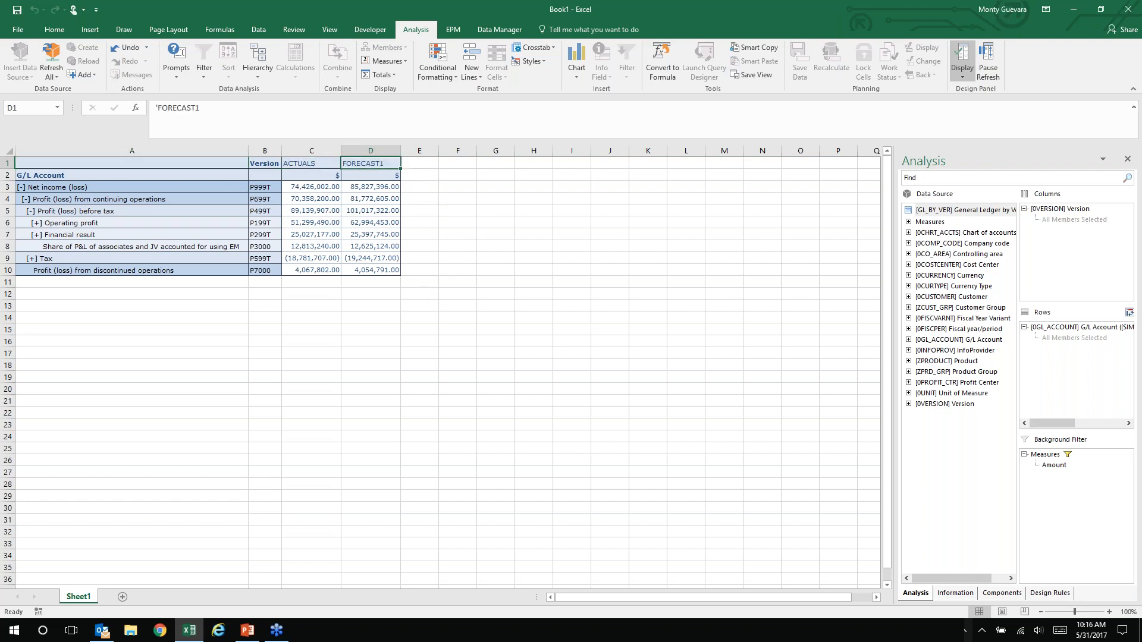
pyautogui.rightClick(388, 164)
pyautogui.moveTo(461, 370)
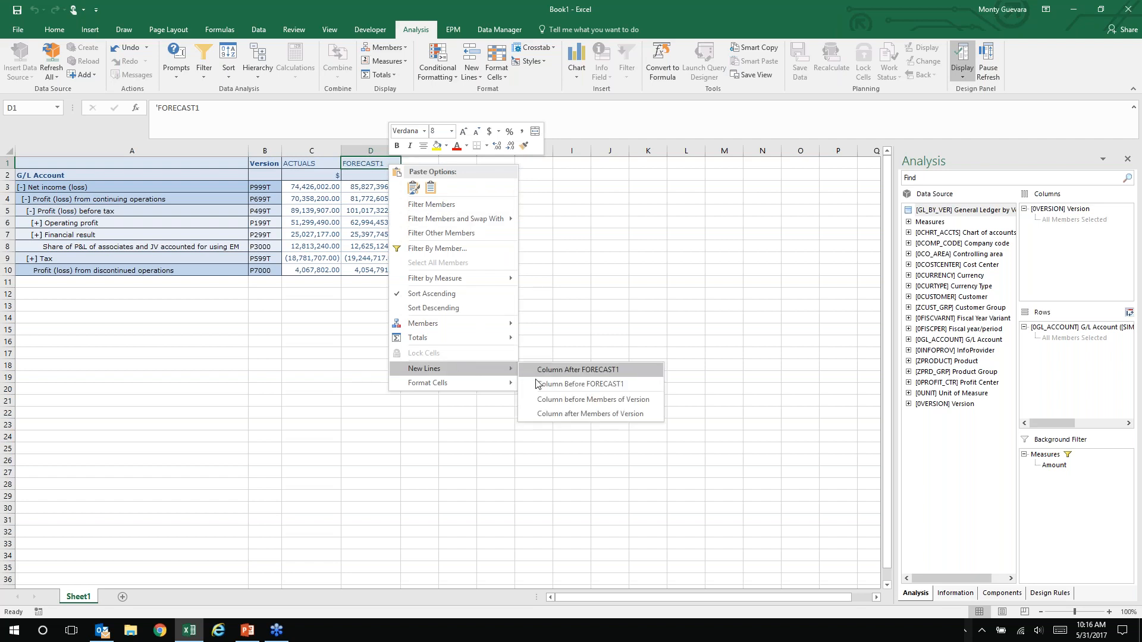
pyautogui.click(593, 414)
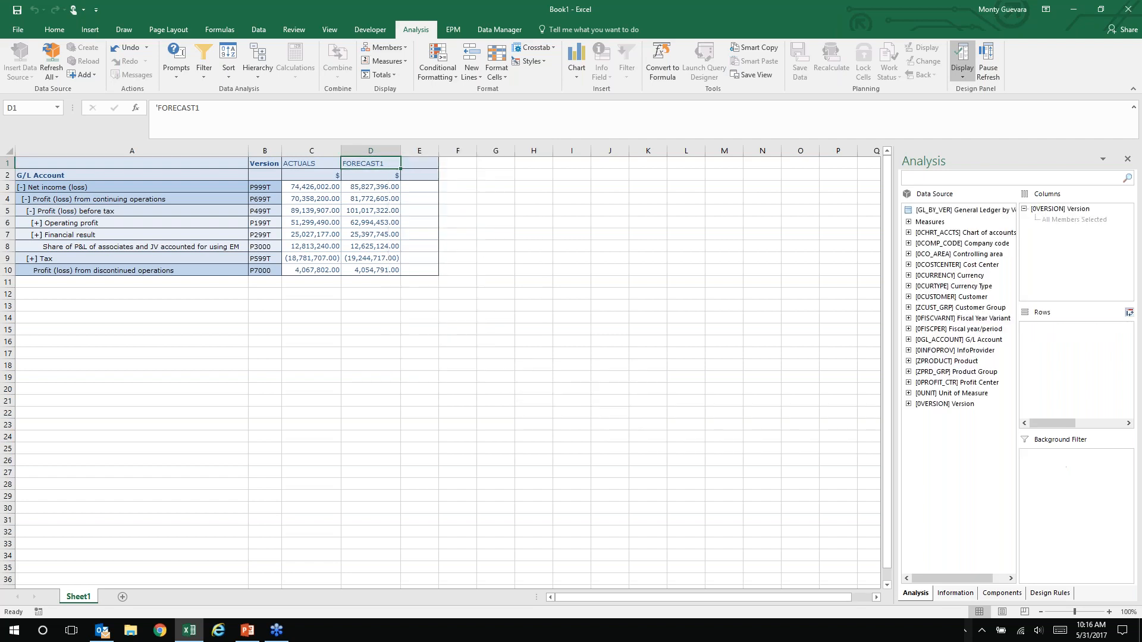
# - Head column E 'VARIANCE' and enter =C3-D3 in E3
pyautogui.click(422, 166)
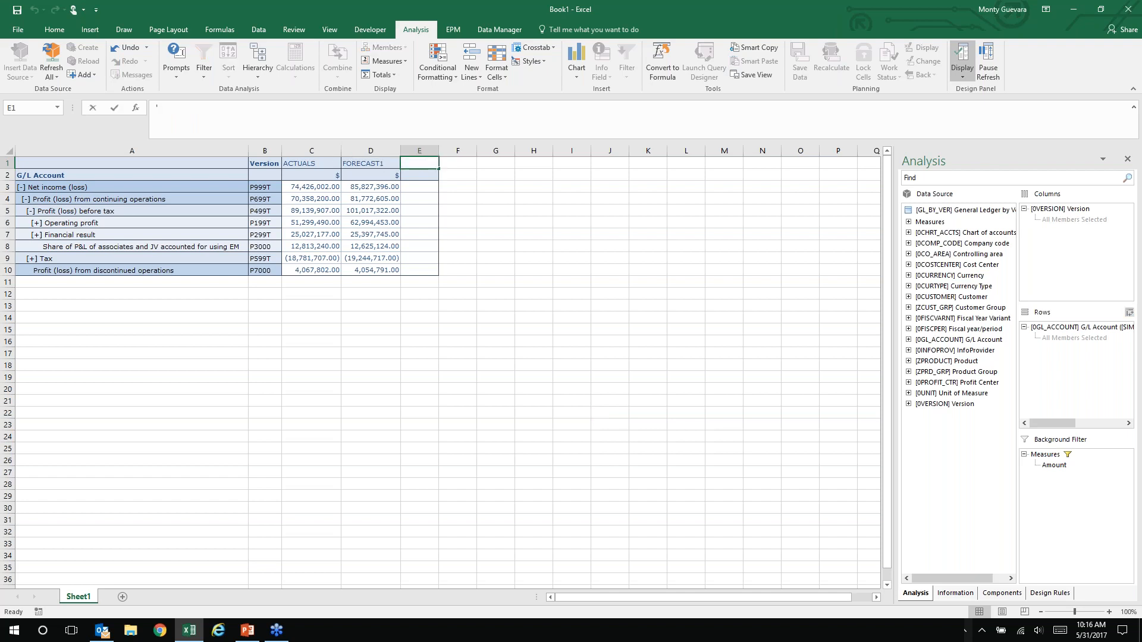
pyautogui.write('VARIANCE')
pyautogui.press('Return')
pyautogui.press('Return')
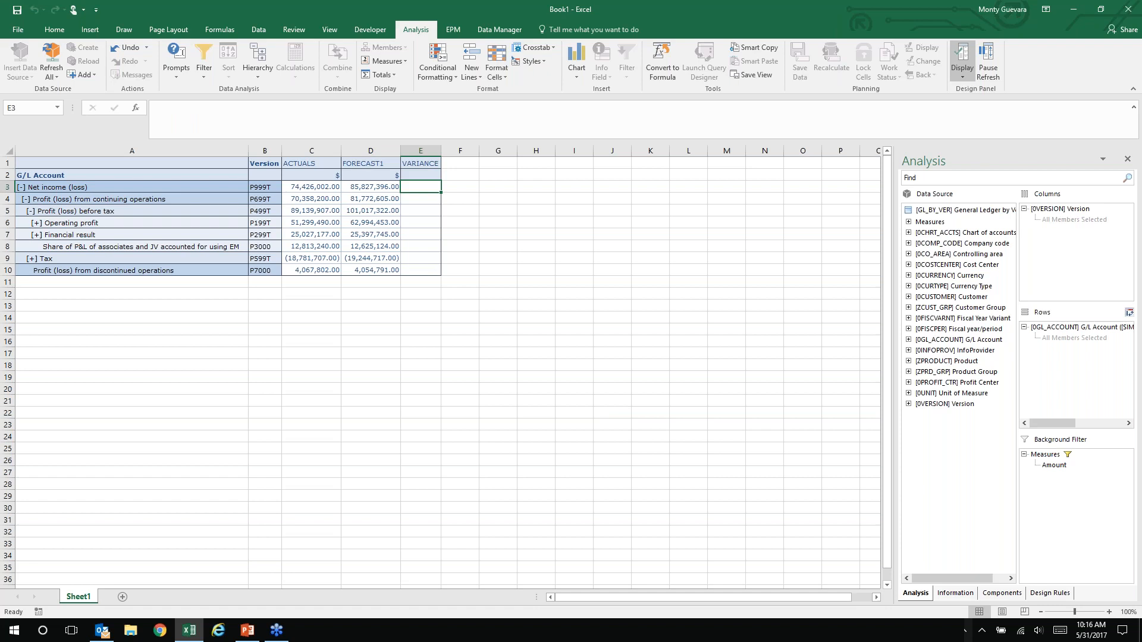
pyautogui.write('=')
pyautogui.click(318, 187)
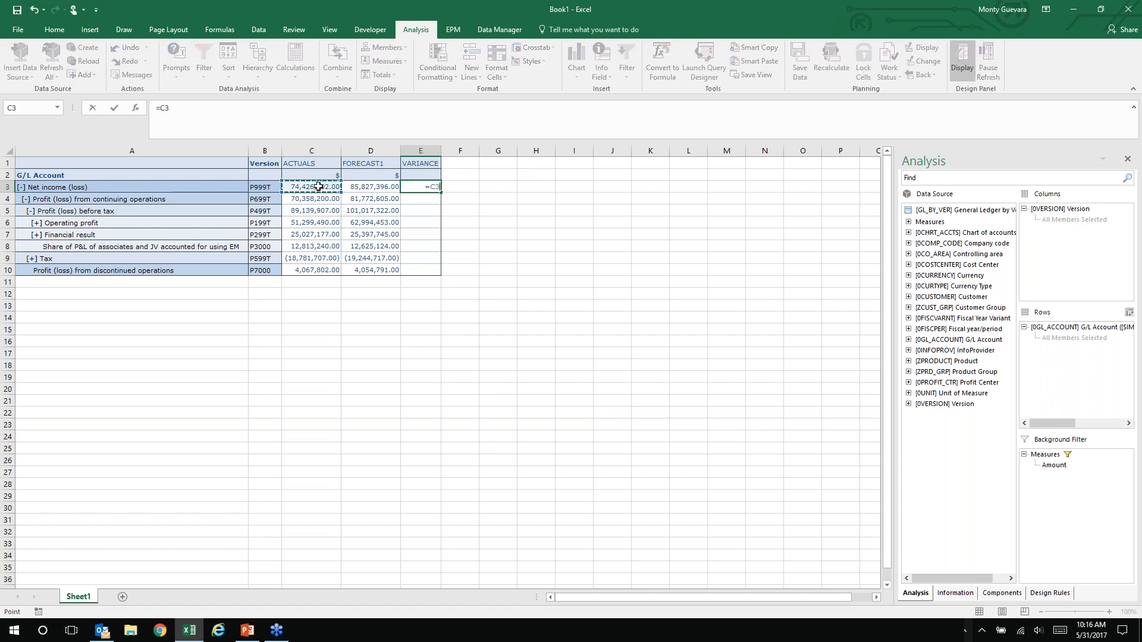
pyautogui.write('-')
pyautogui.click(370, 187)
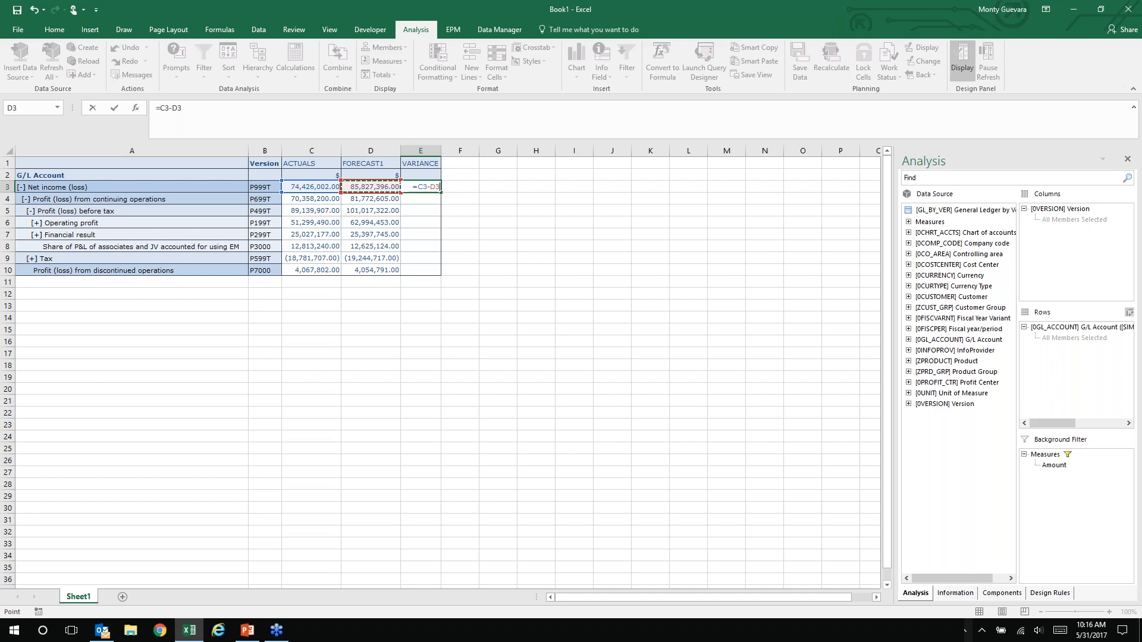
pyautogui.press('Return')
pyautogui.press('Up')
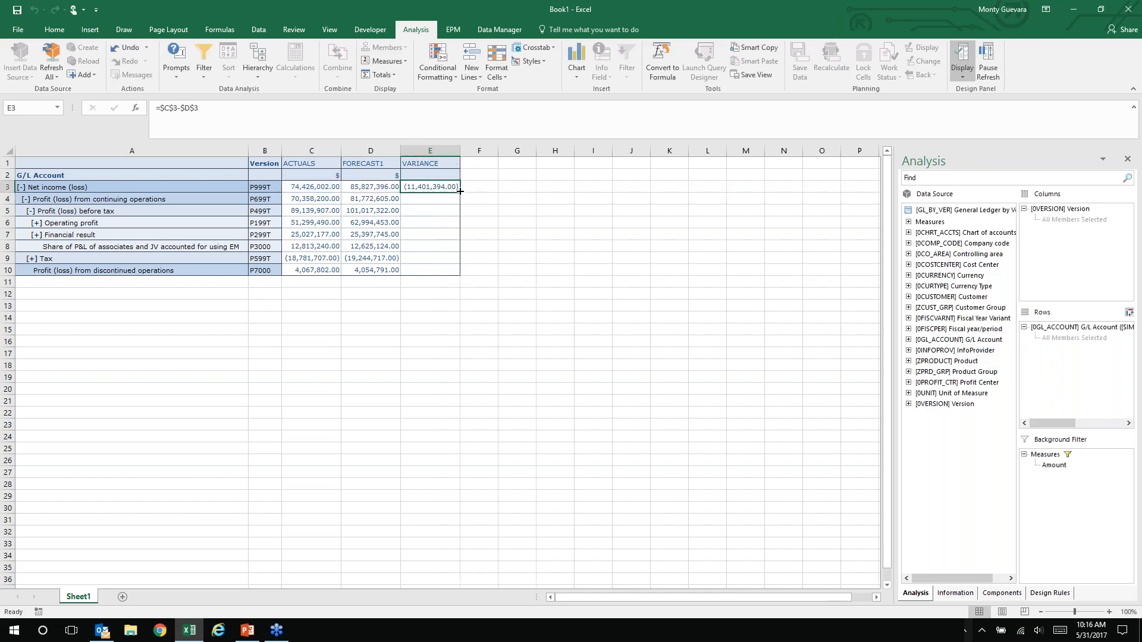
pyautogui.doubleClick(460, 191)
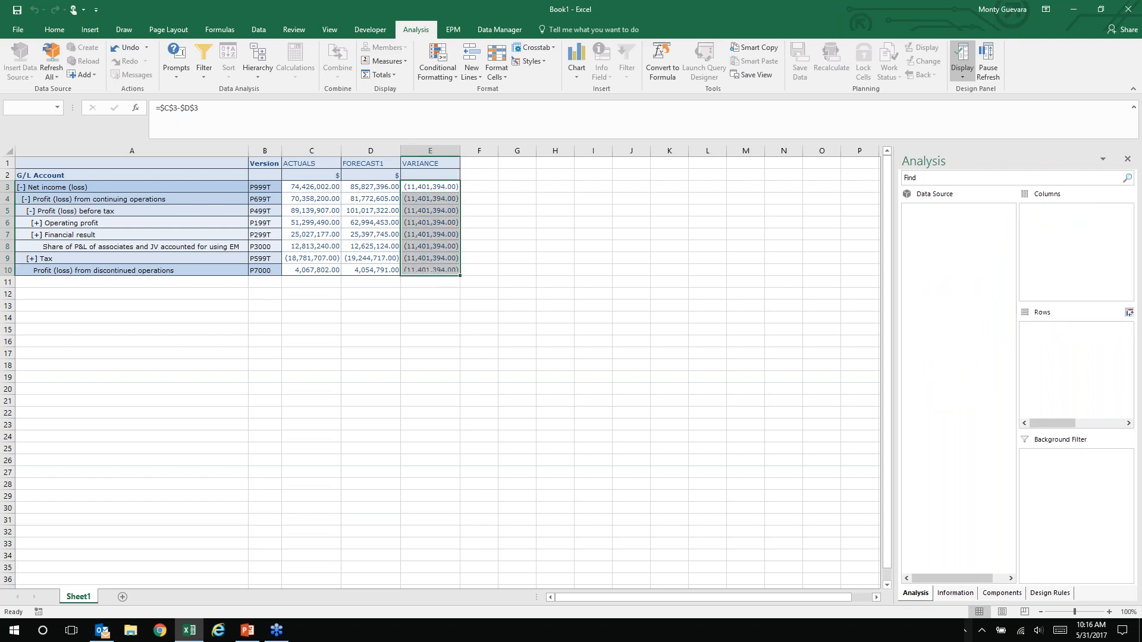
pyautogui.click(137, 196)
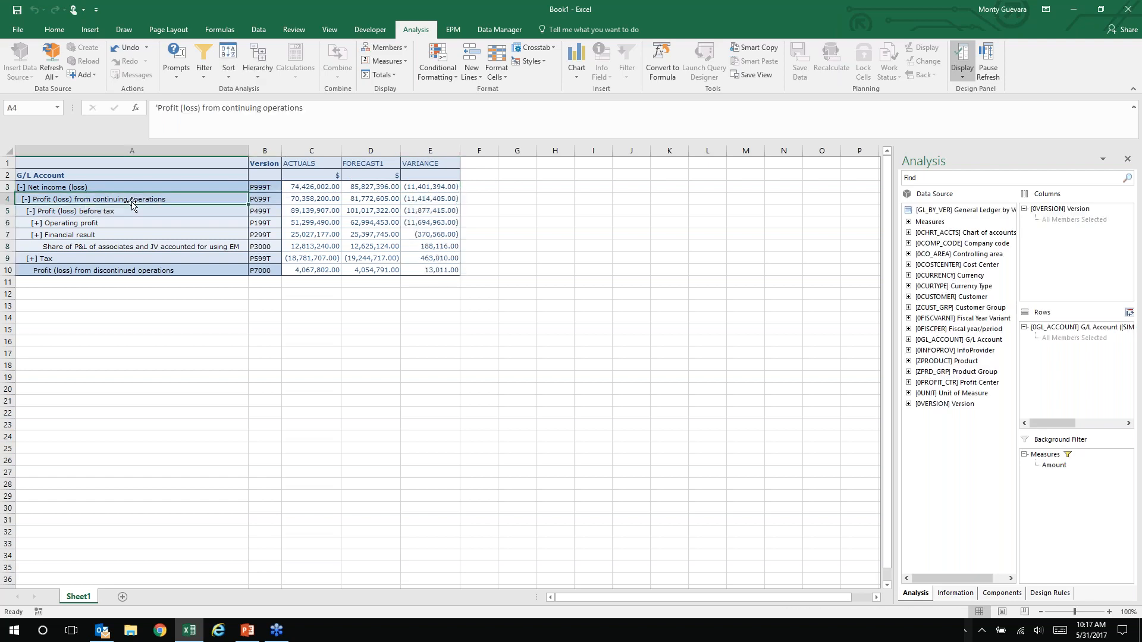
pyautogui.click(425, 224)
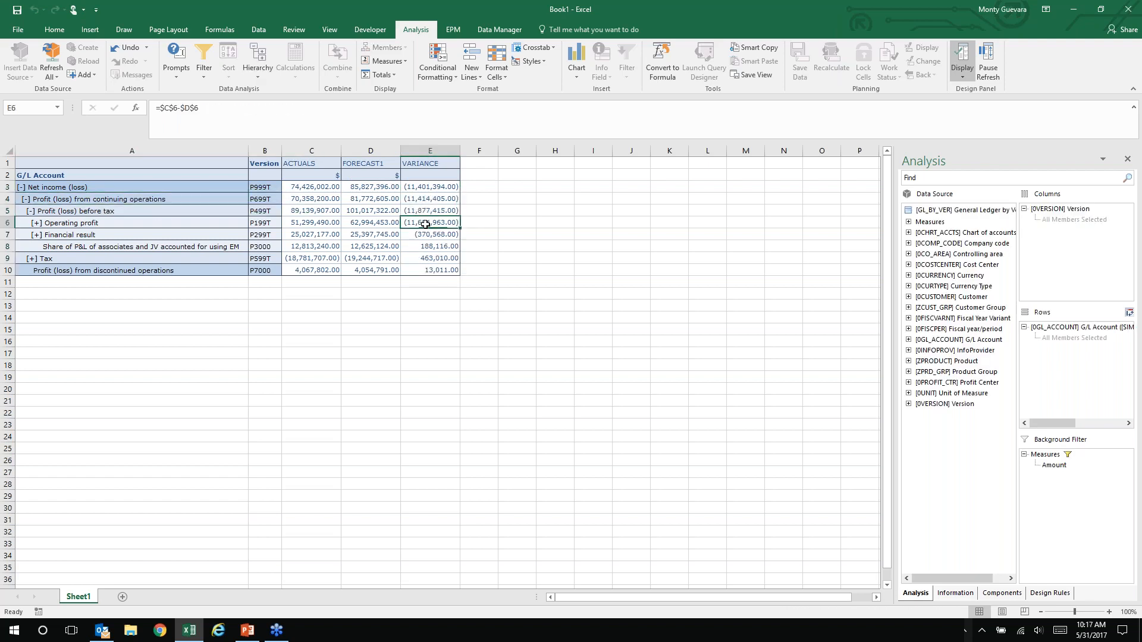
pyautogui.press('Left')
pyautogui.press('Left')
pyautogui.press('Left')
pyautogui.press('Left')
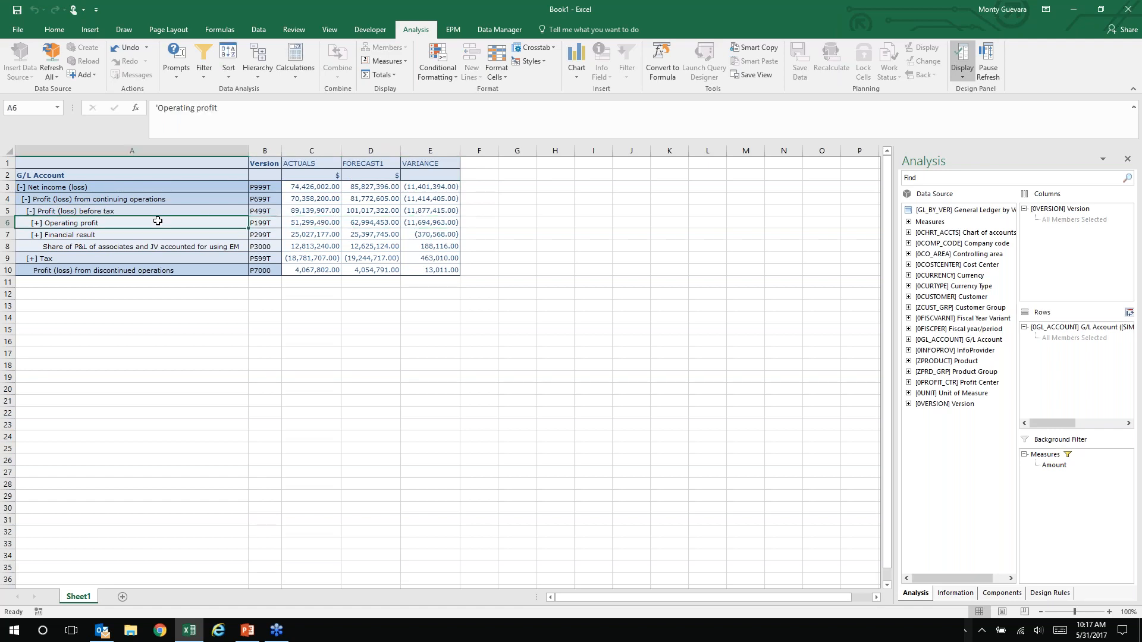
pyautogui.click(36, 223)
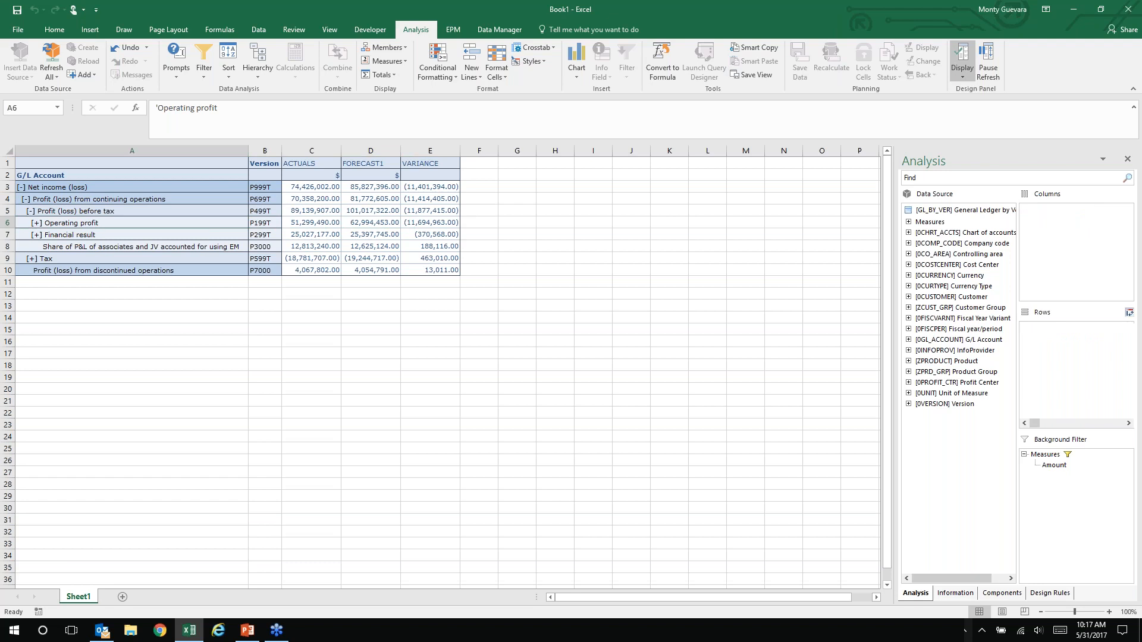
pyautogui.click(76, 236)
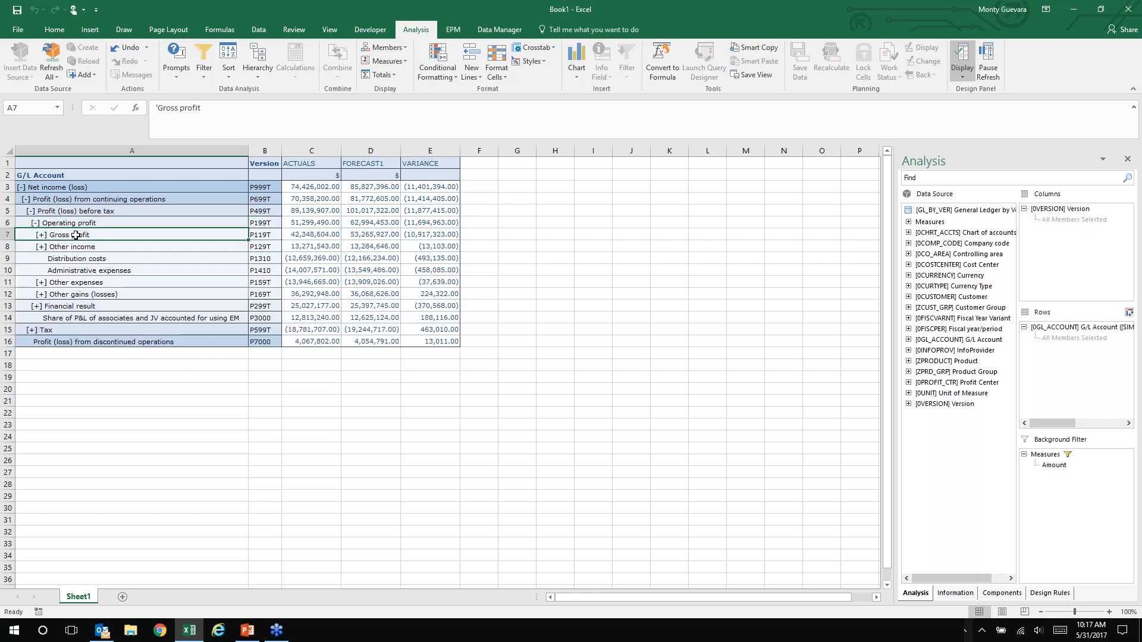
pyautogui.click(420, 235)
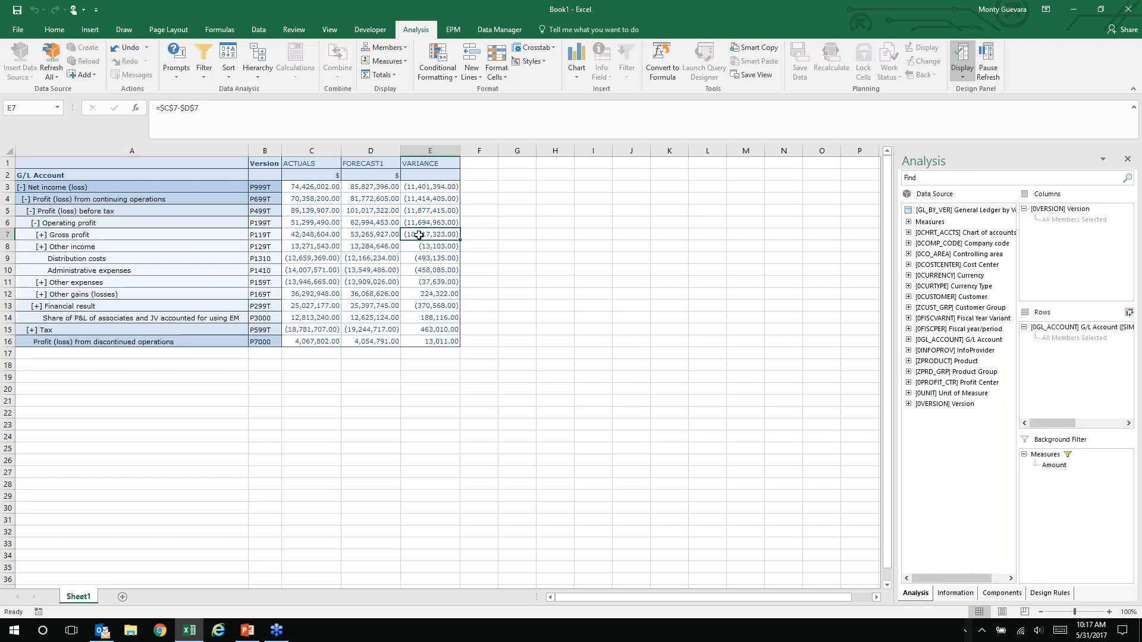
pyautogui.click(122, 235)
pyautogui.click(43, 235)
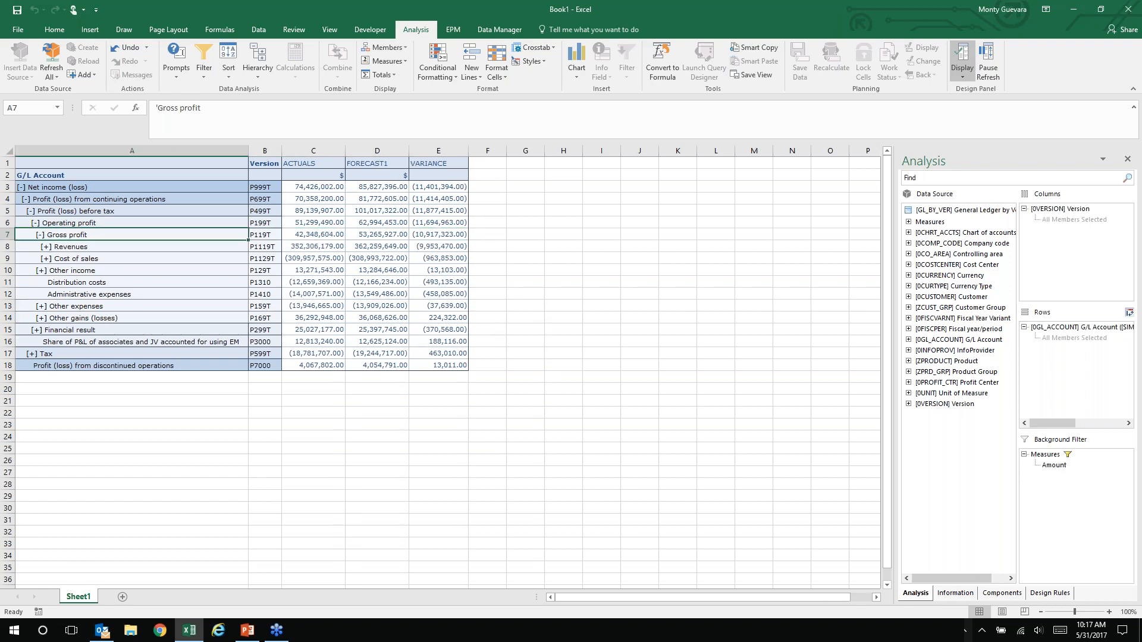
pyautogui.click(432, 247)
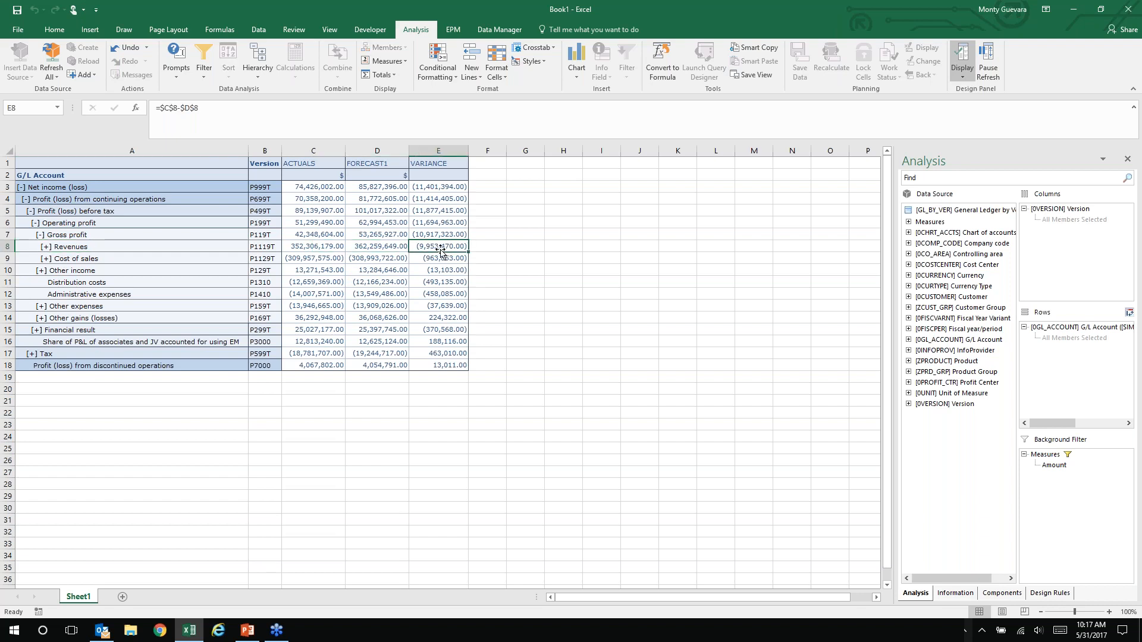
pyautogui.click(45, 247)
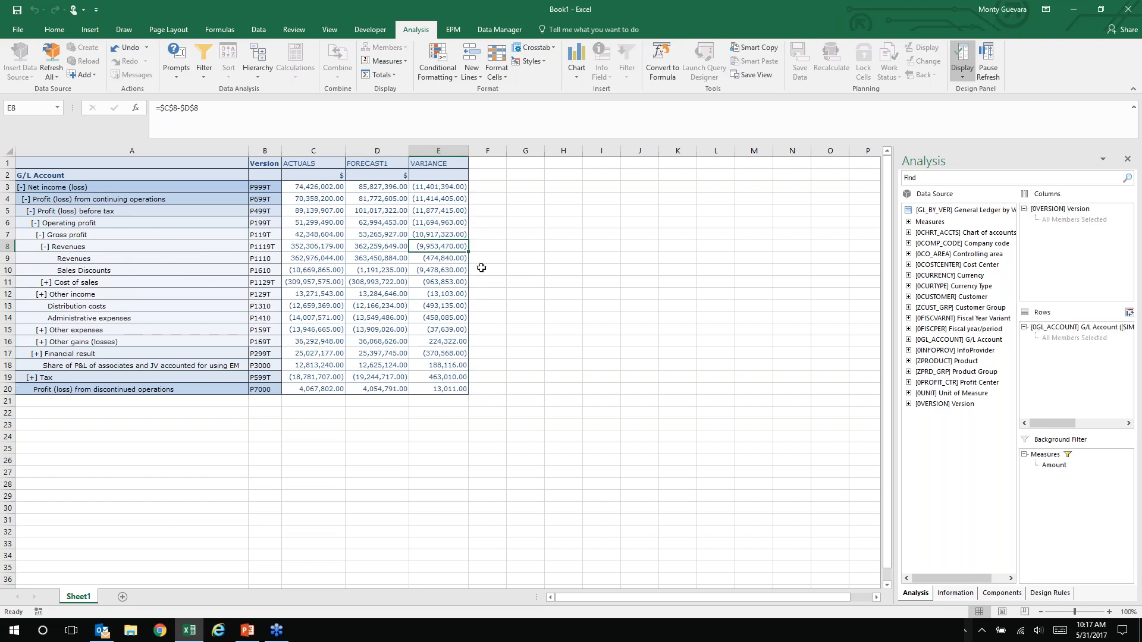
pyautogui.click(448, 270)
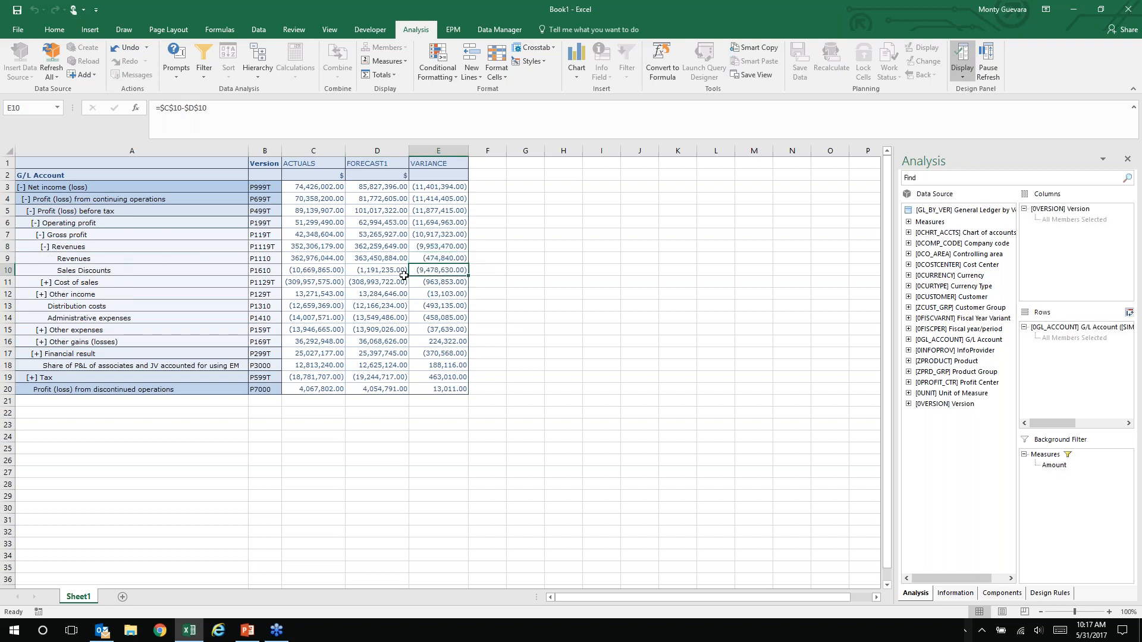
pyautogui.click(188, 271)
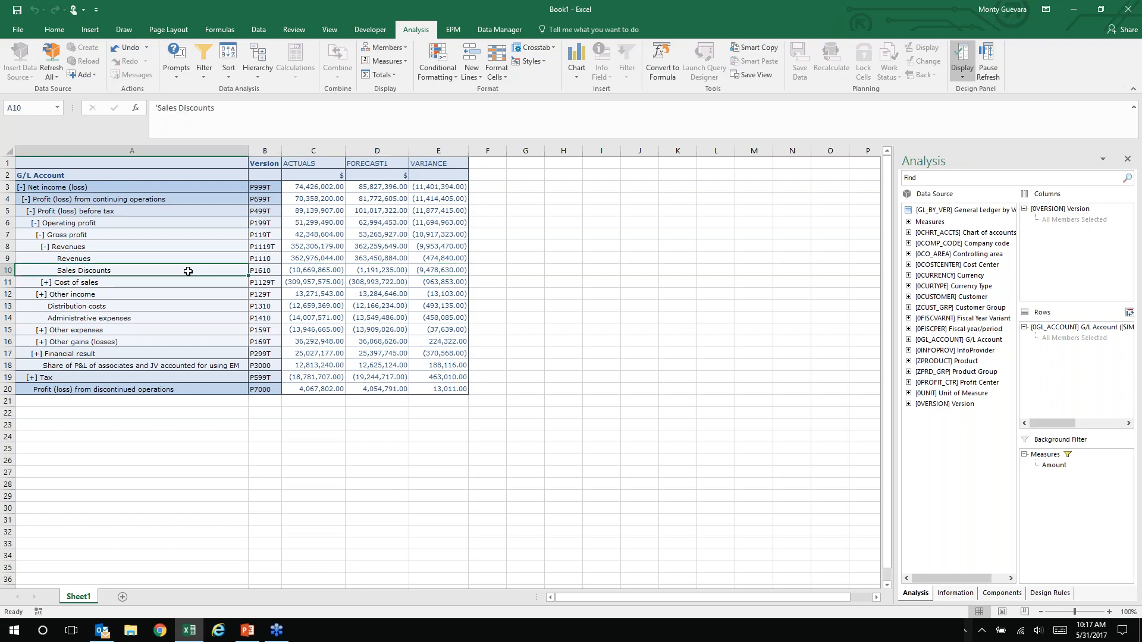
# - Swap the G/L account rows for Product, filtered on Sales Discounts
pyautogui.rightClick(188, 271)
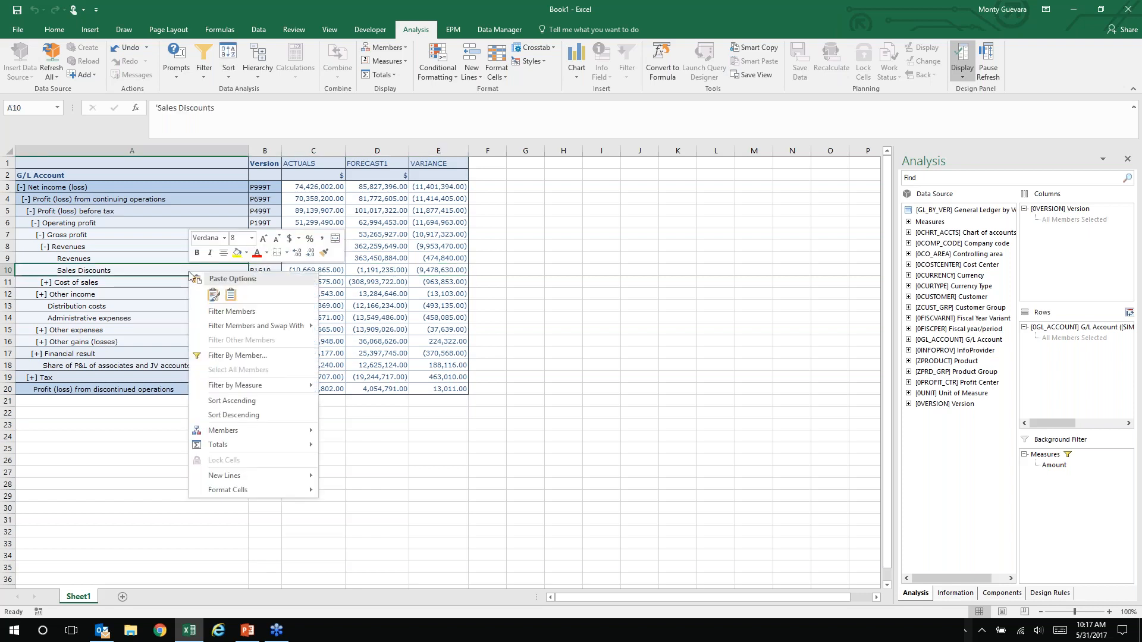
pyautogui.moveTo(302, 333)
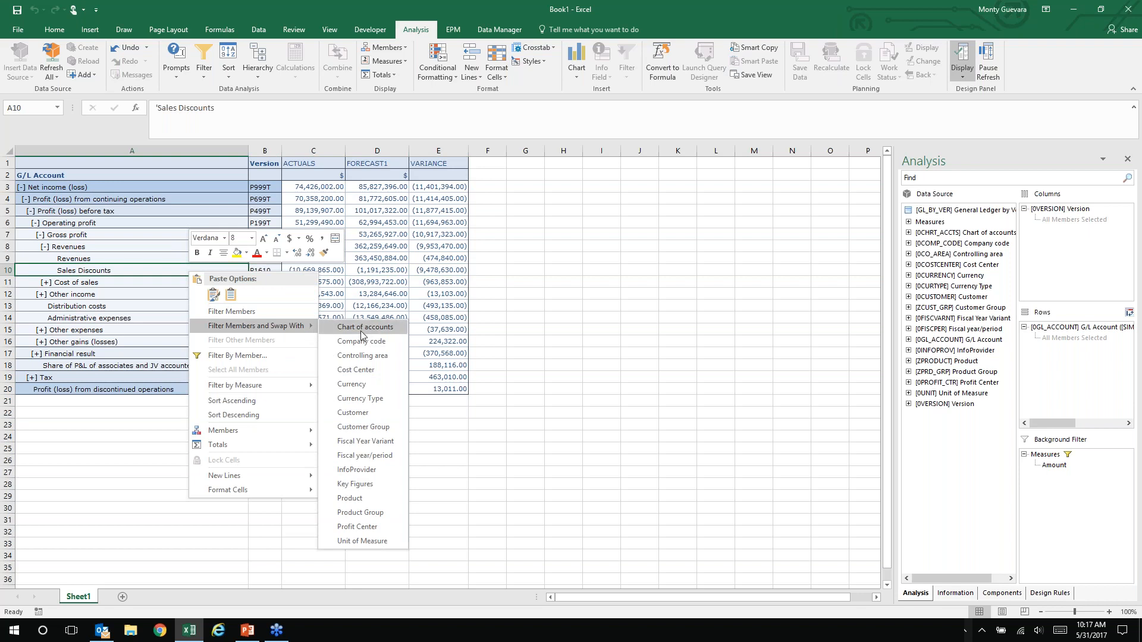
pyautogui.click(372, 501)
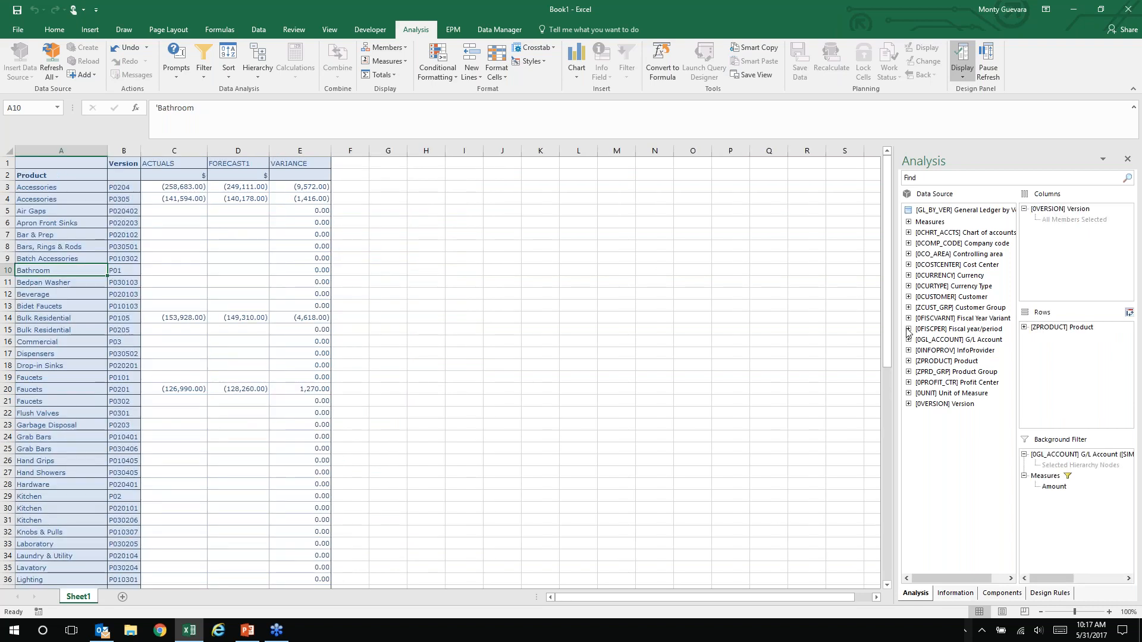
# - Display the Product rows using the [PRODUCTS] Products hierarchy
pyautogui.click(908, 361)
pyautogui.click(920, 393)
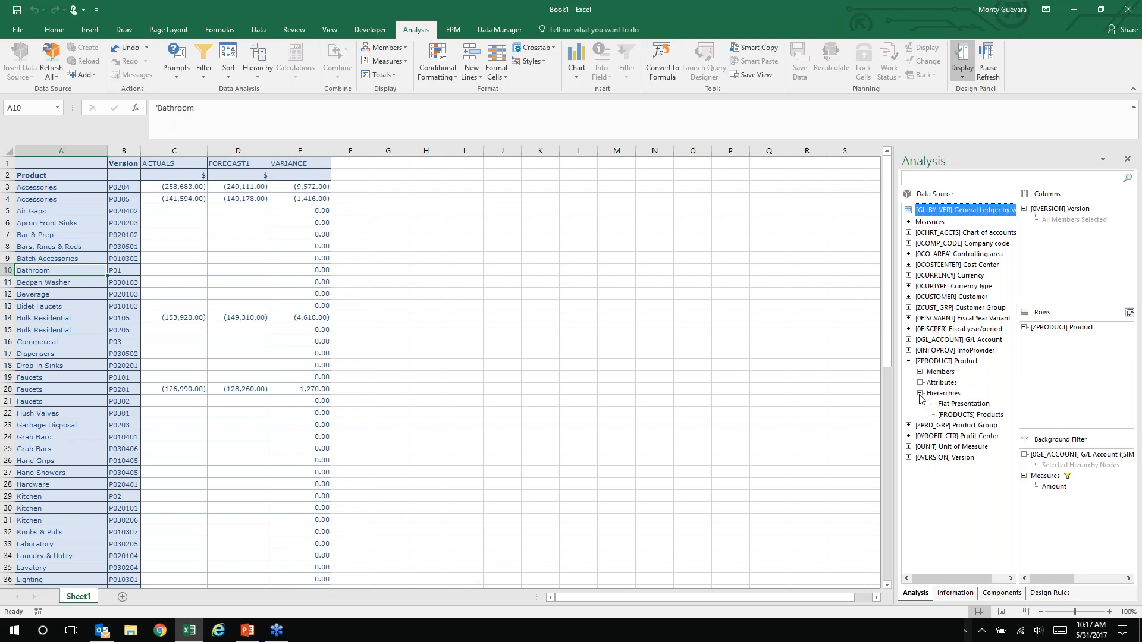
pyautogui.click(964, 416)
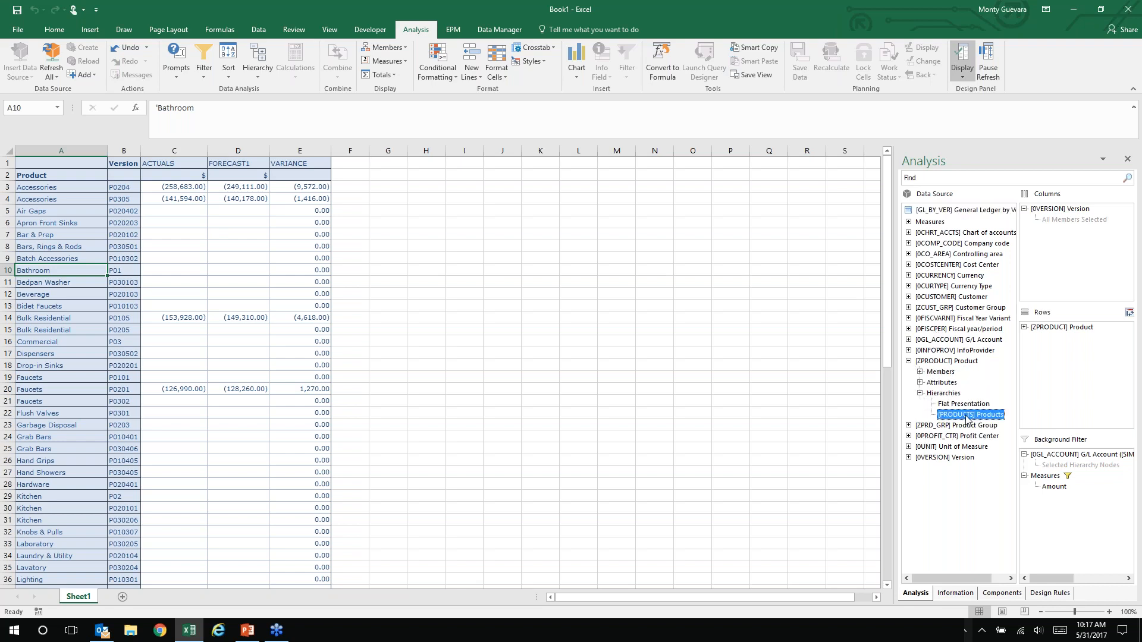
pyautogui.moveTo(966, 416); pyautogui.dragTo(1072, 360)
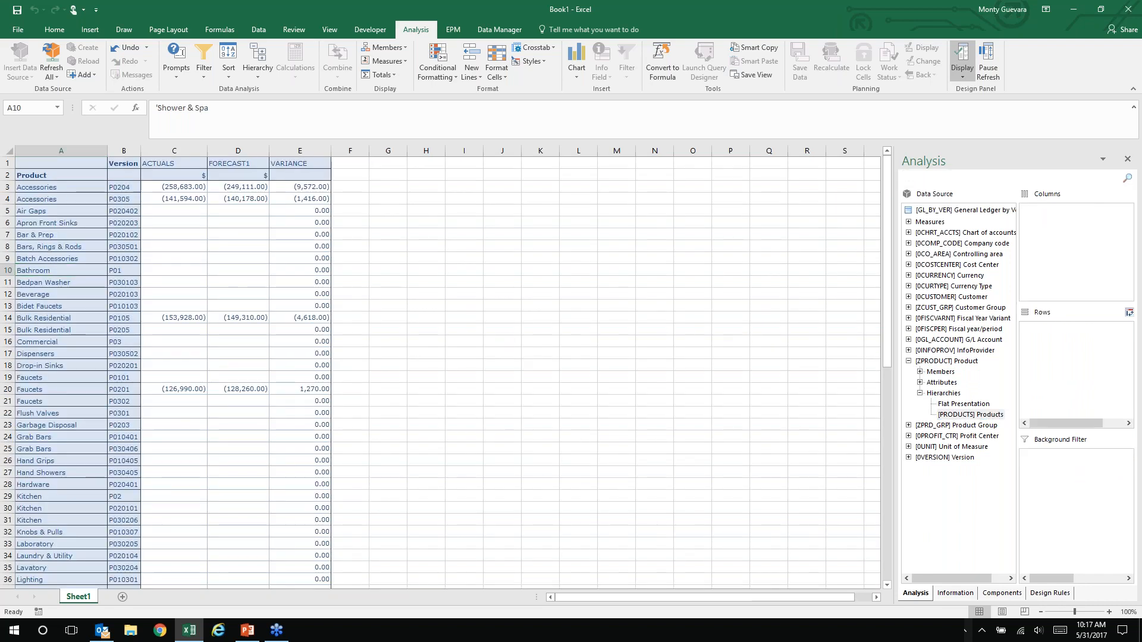
# - Collapse the Commercial product group and bring up the Filter Members and Swap With options for Tubs
pyautogui.click(331, 198)
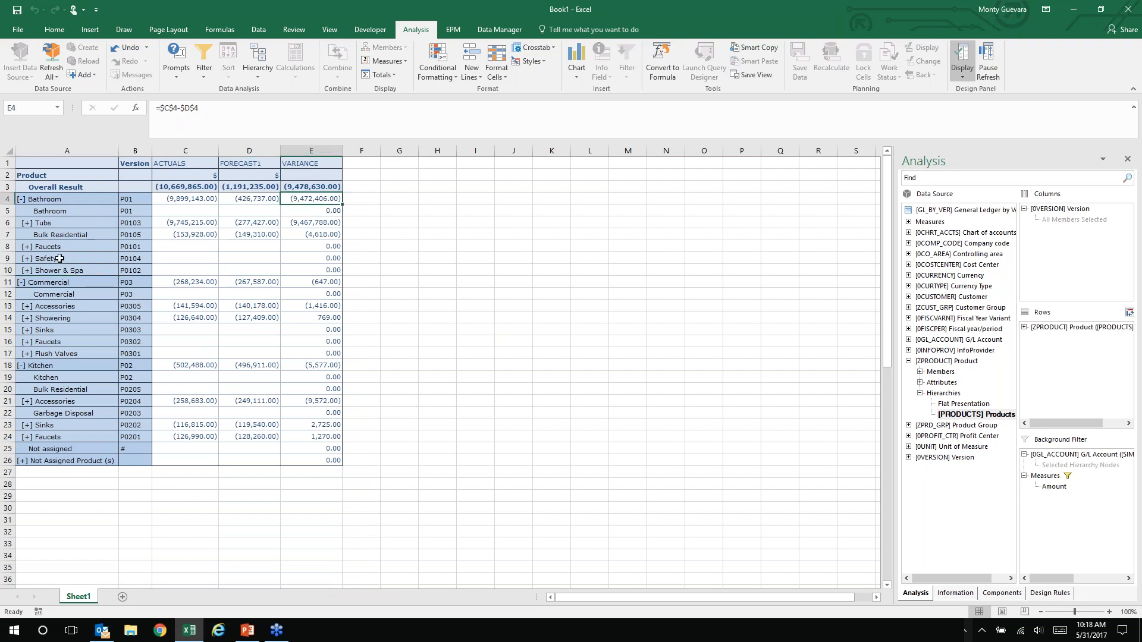
pyautogui.click(21, 282)
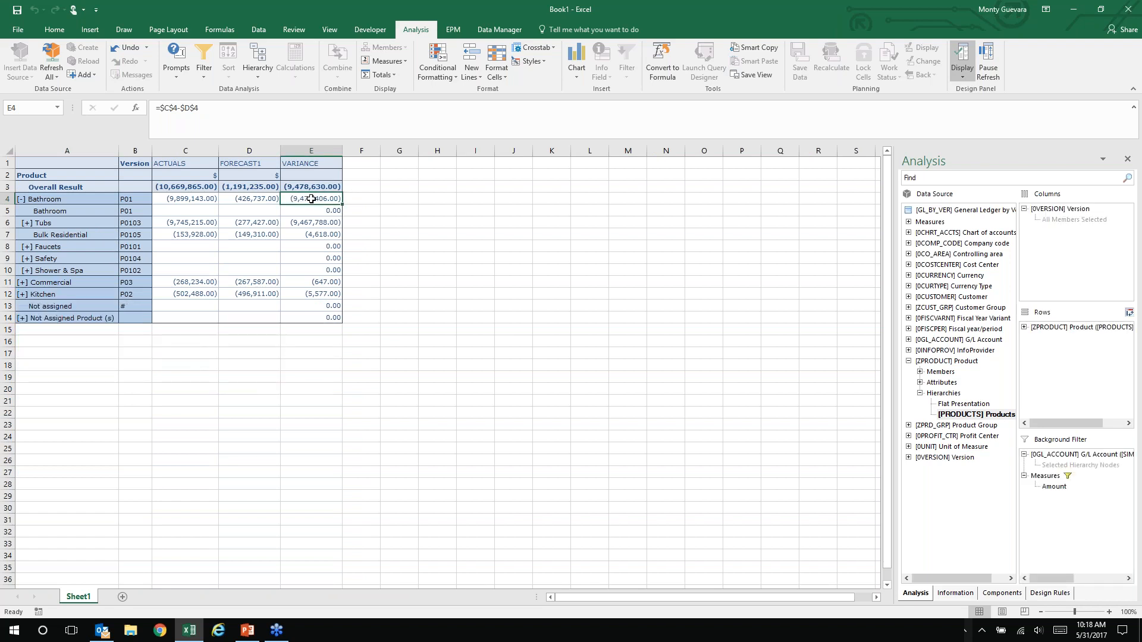
pyautogui.click(66, 224)
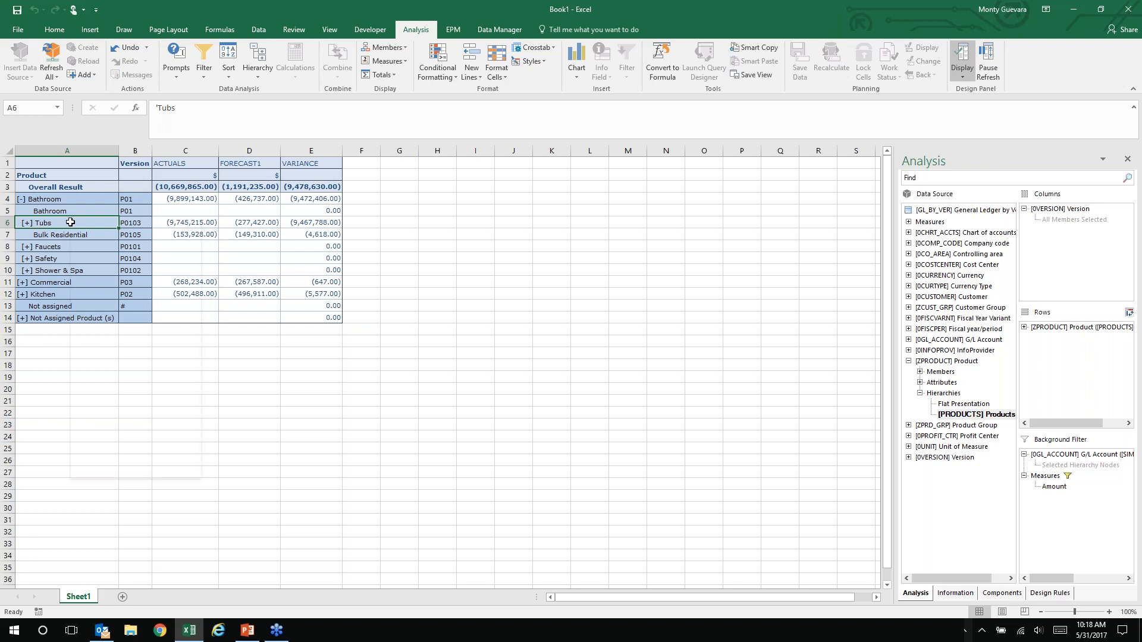
pyautogui.rightClick(70, 222)
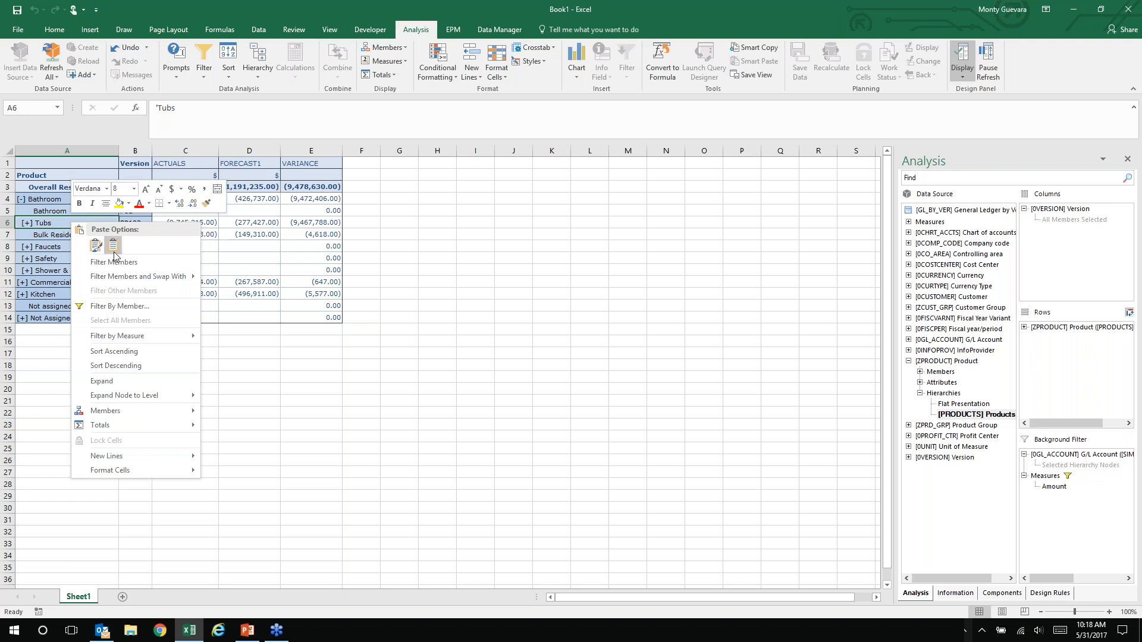
pyautogui.moveTo(183, 280)
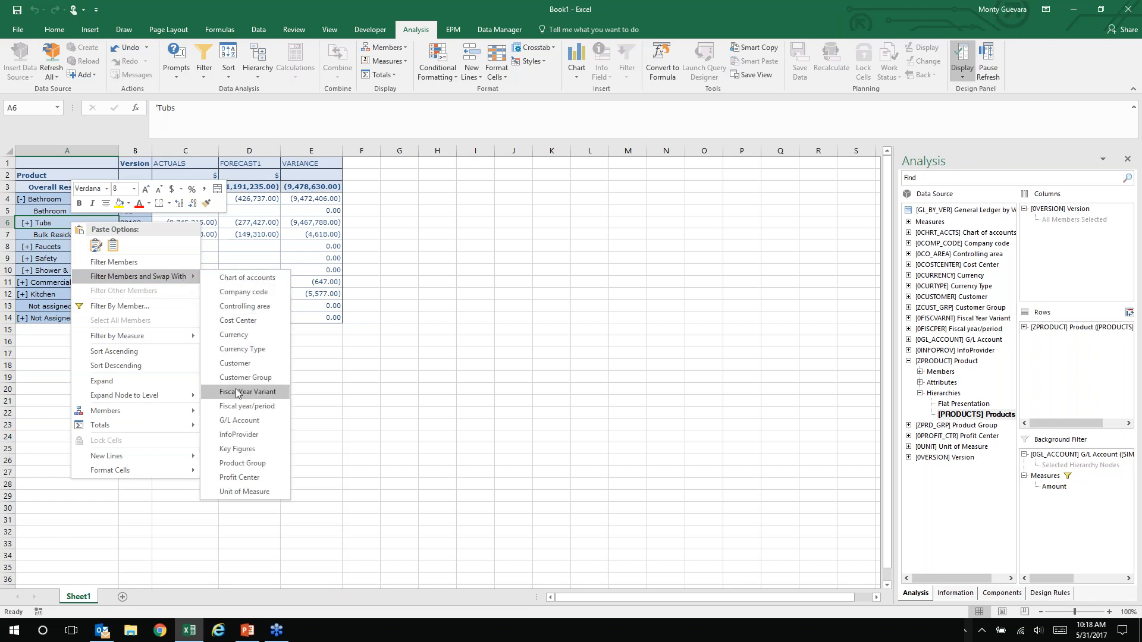
# - Swap Tubs for Profit Center and review the NA_COMM row and the E4 variance formula
pyautogui.click(245, 478)
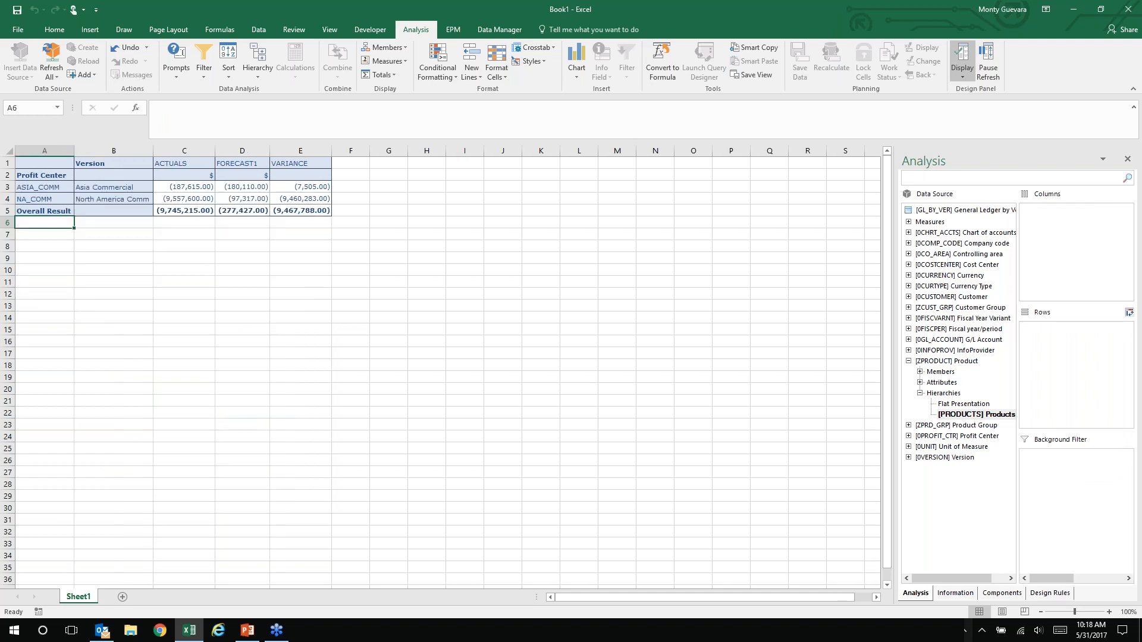
pyautogui.click(298, 199)
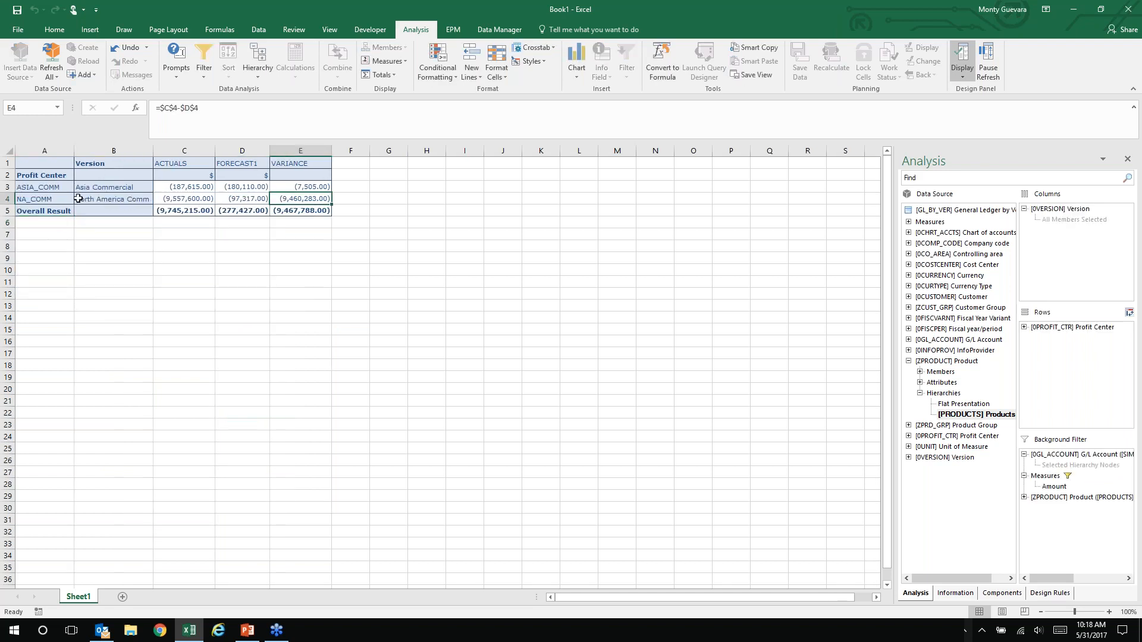
pyautogui.click(52, 198)
pyautogui.click(127, 201)
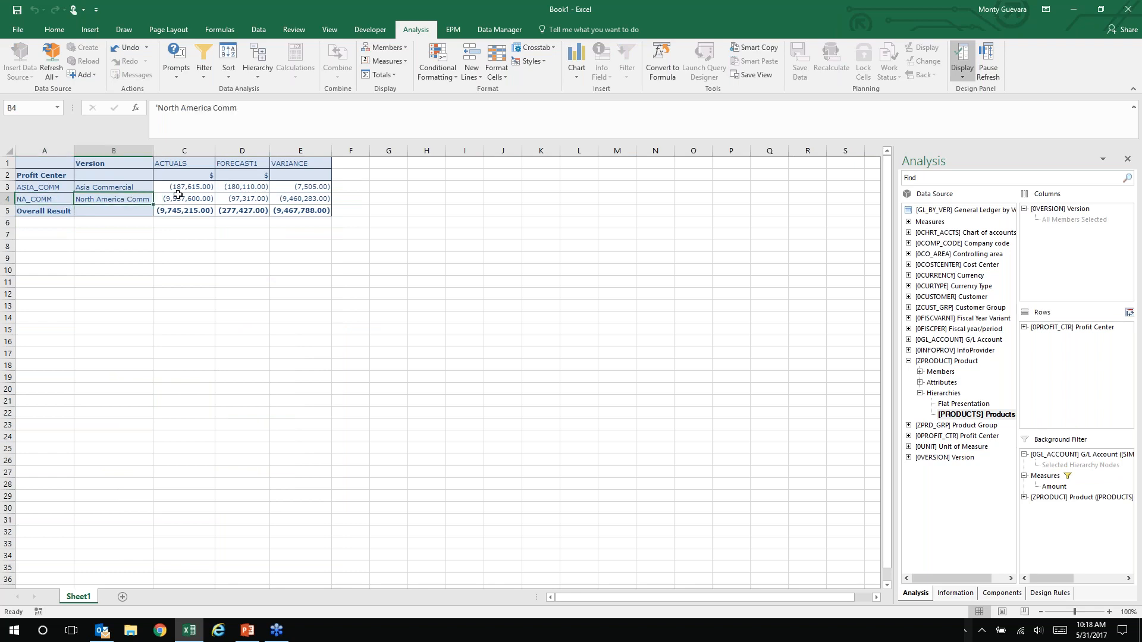
pyautogui.click(302, 198)
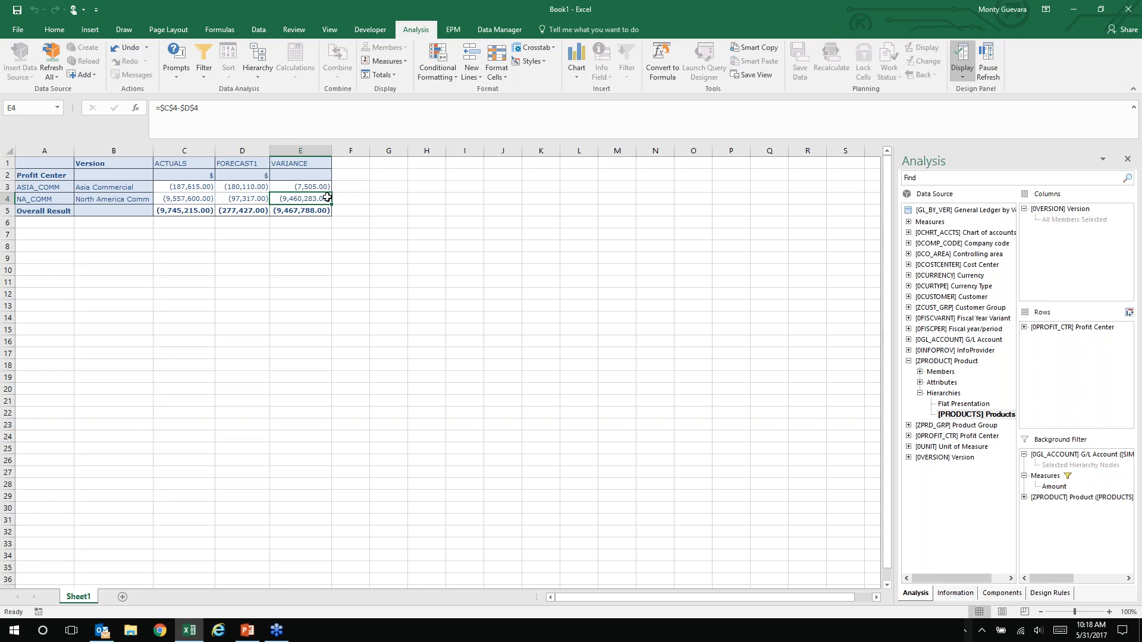
pyautogui.click(218, 635)
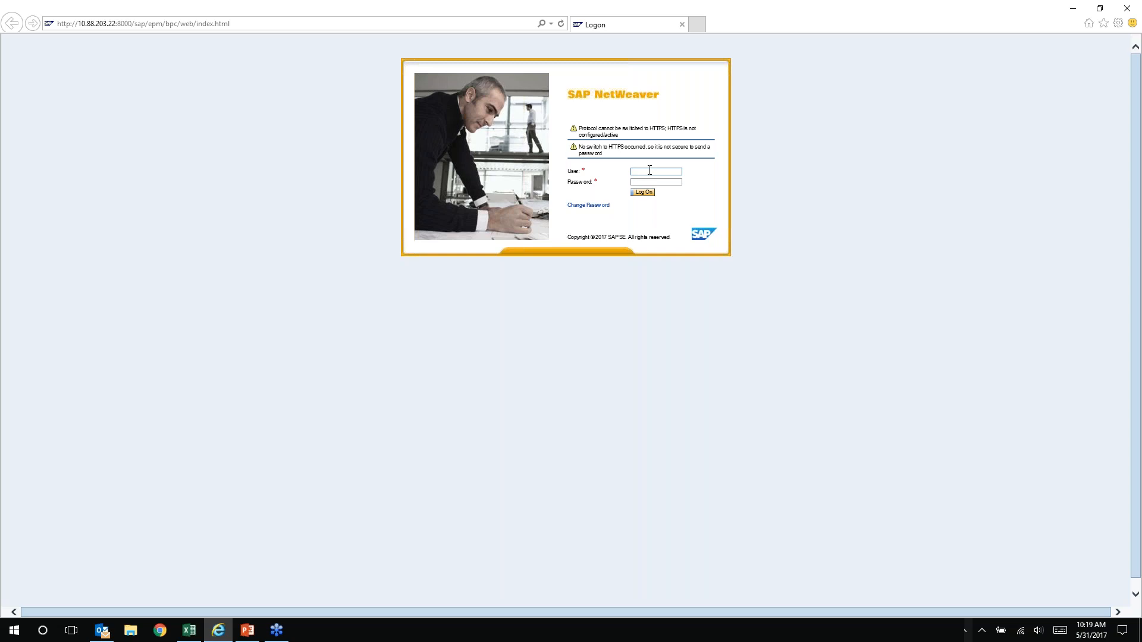
# - Log on to the Planning and Consolidation web client with the user ID and password, retrying once, to reach the Library
pyautogui.write('uevara')
pyautogui.press('Tab')
pyautogui.write('•••••••••••••')
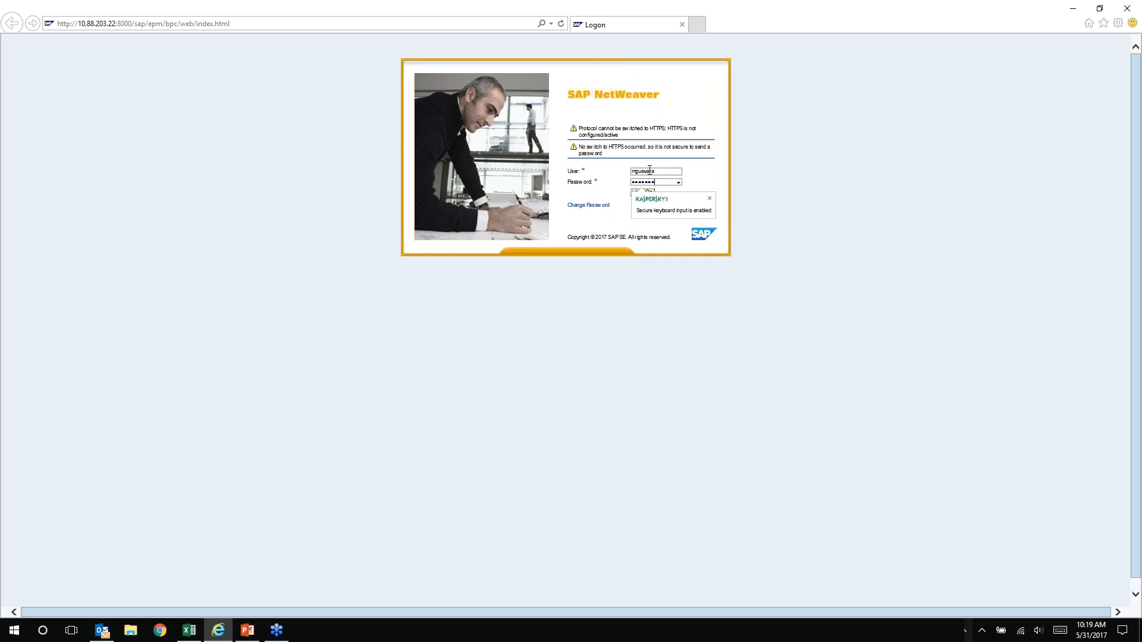
pyautogui.press('Return')
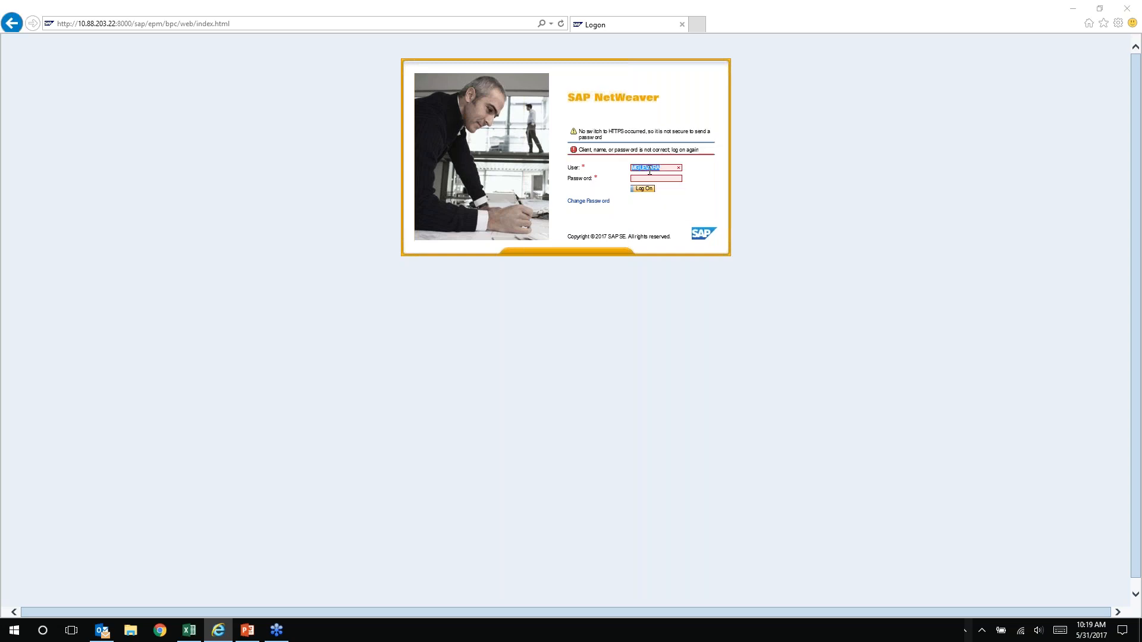
pyautogui.press('Tab')
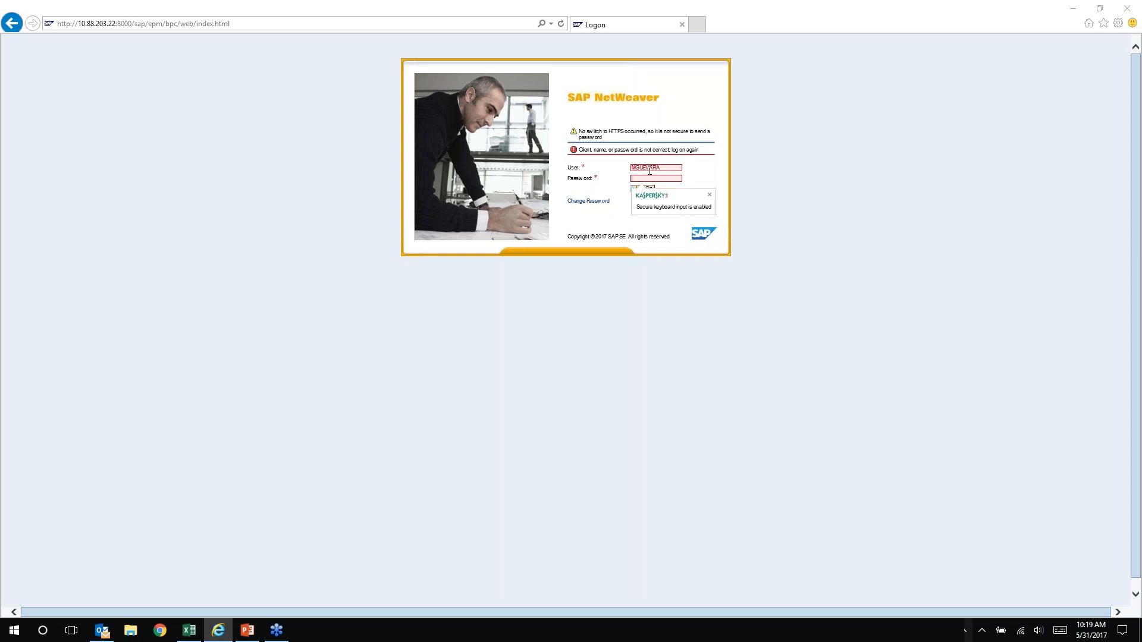
pyautogui.write('••••••••••')
pyautogui.press('Return')
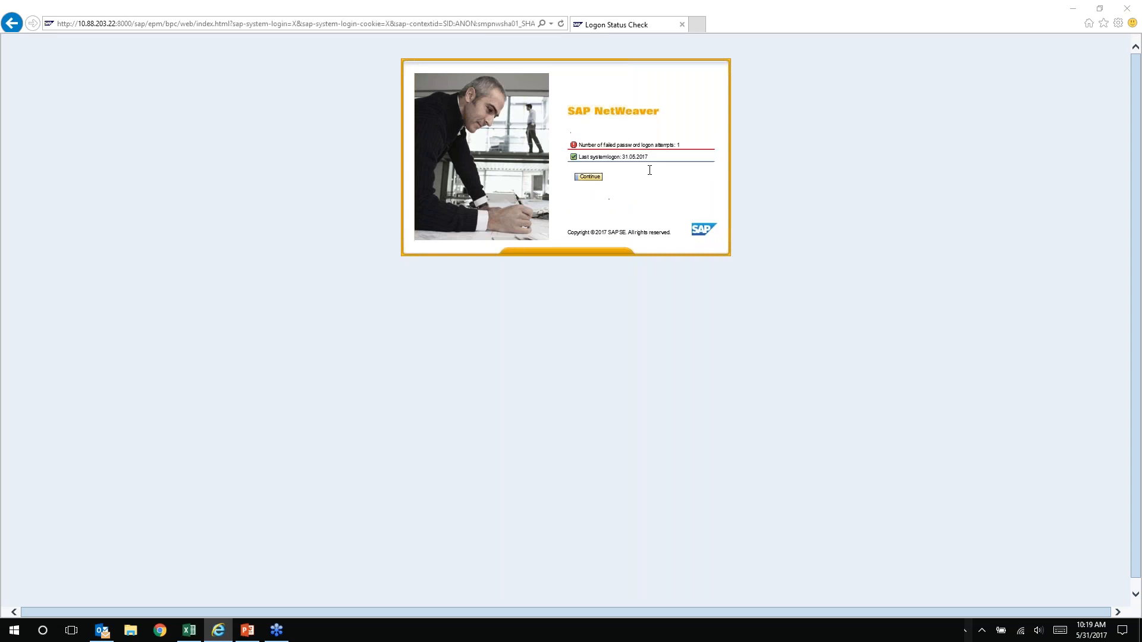
pyautogui.click(595, 180)
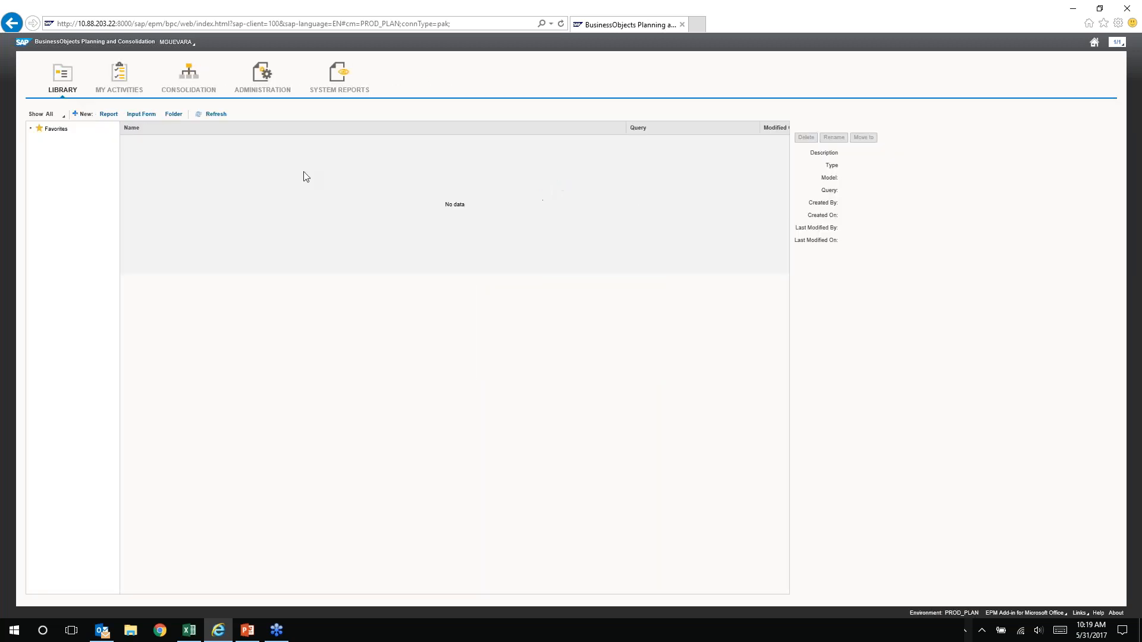
# - Create planning model AO_WEBINAR with description 'AO Webinar' from Administration > Models
pyautogui.click(262, 81)
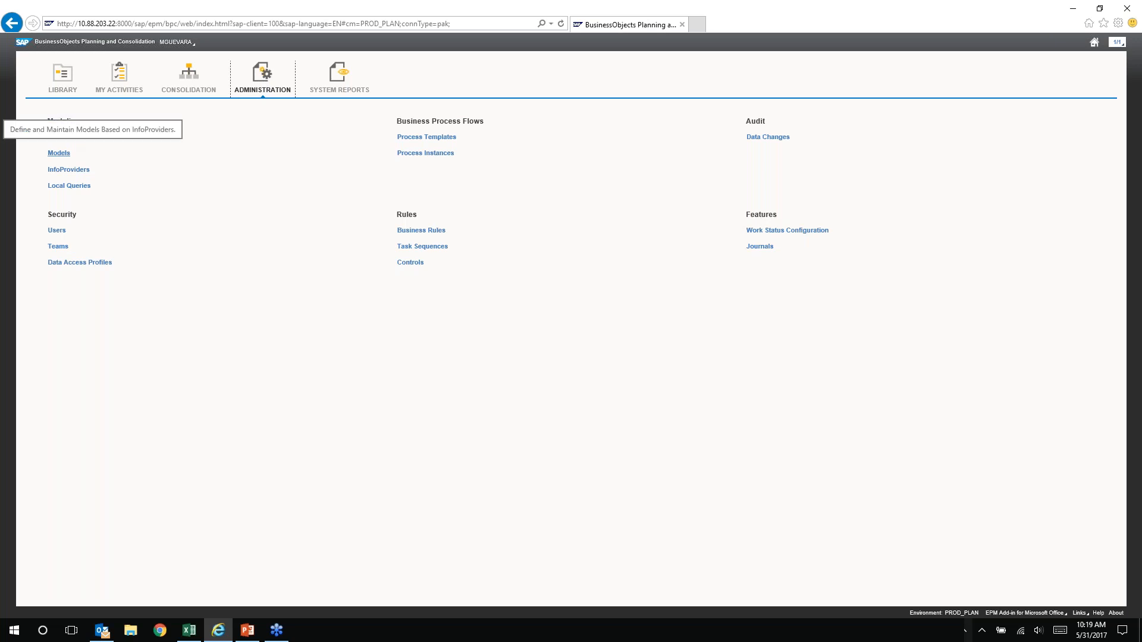
pyautogui.click(59, 153)
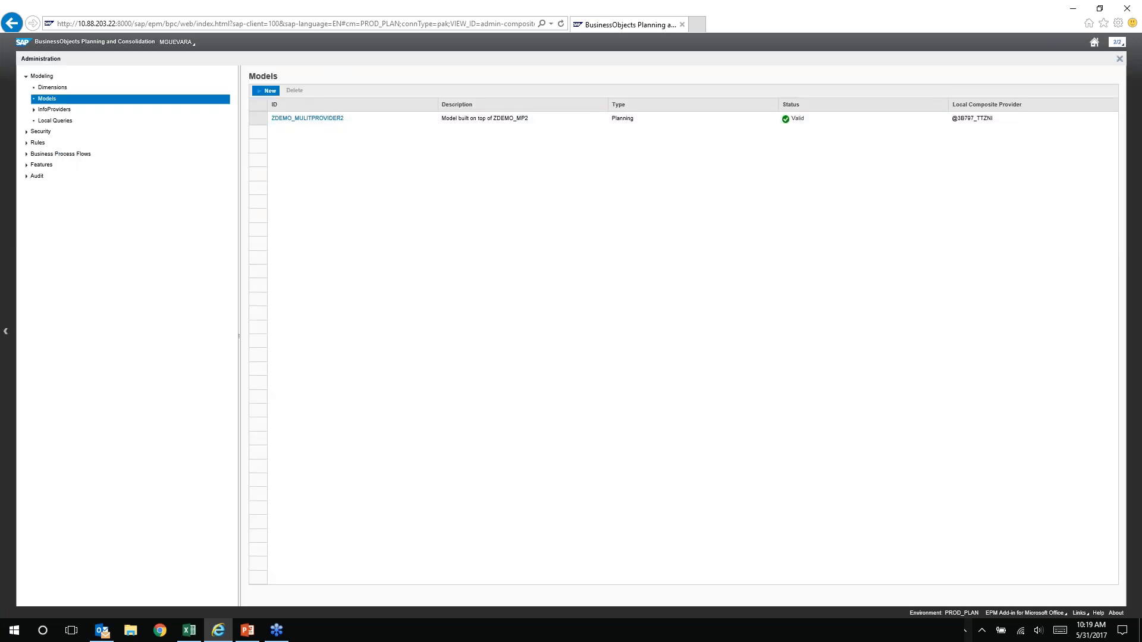
pyautogui.click(265, 90)
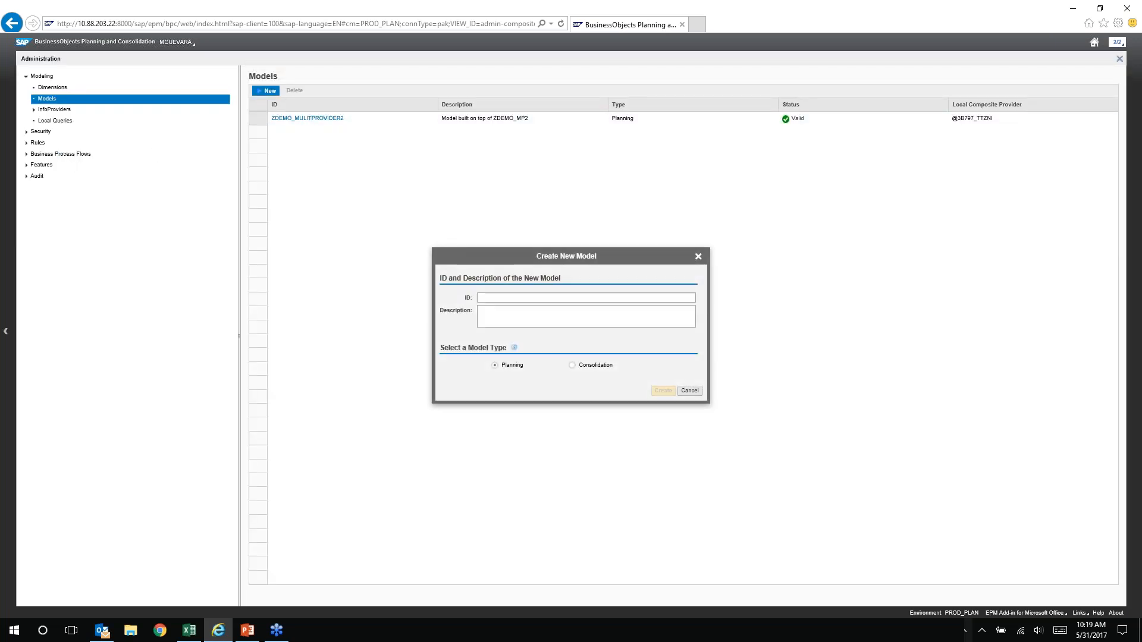
pyautogui.click(531, 298)
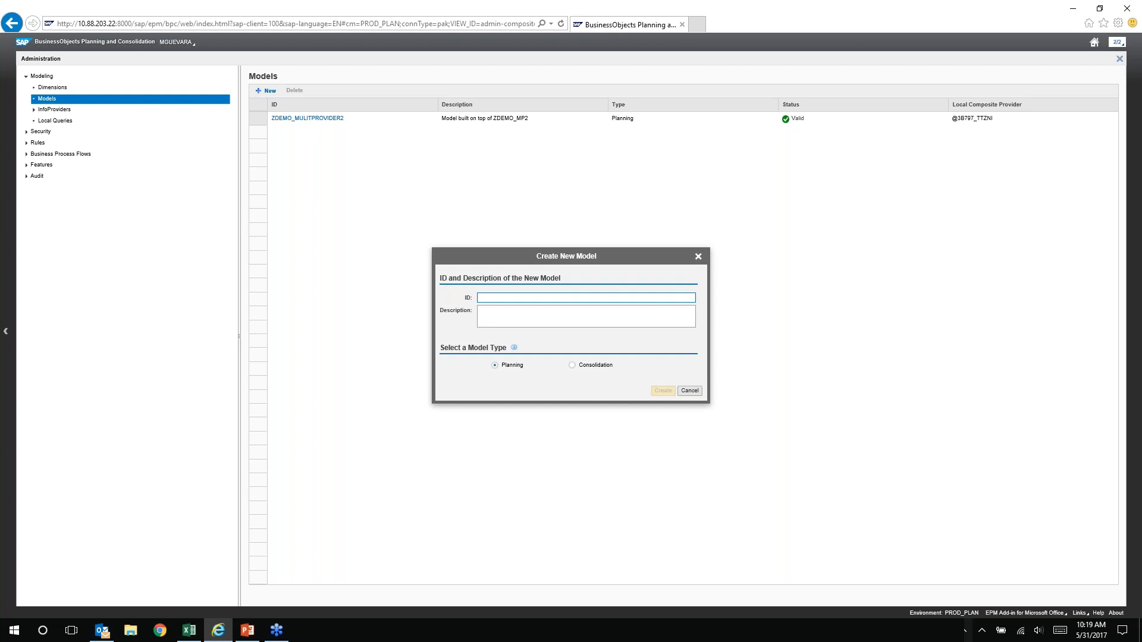
pyautogui.write('AO_WEBINAR')
pyautogui.press('Tab')
pyautogui.write('ao')
pyautogui.press('BackSpace')
pyautogui.press('BackSpace')
pyautogui.write('A')
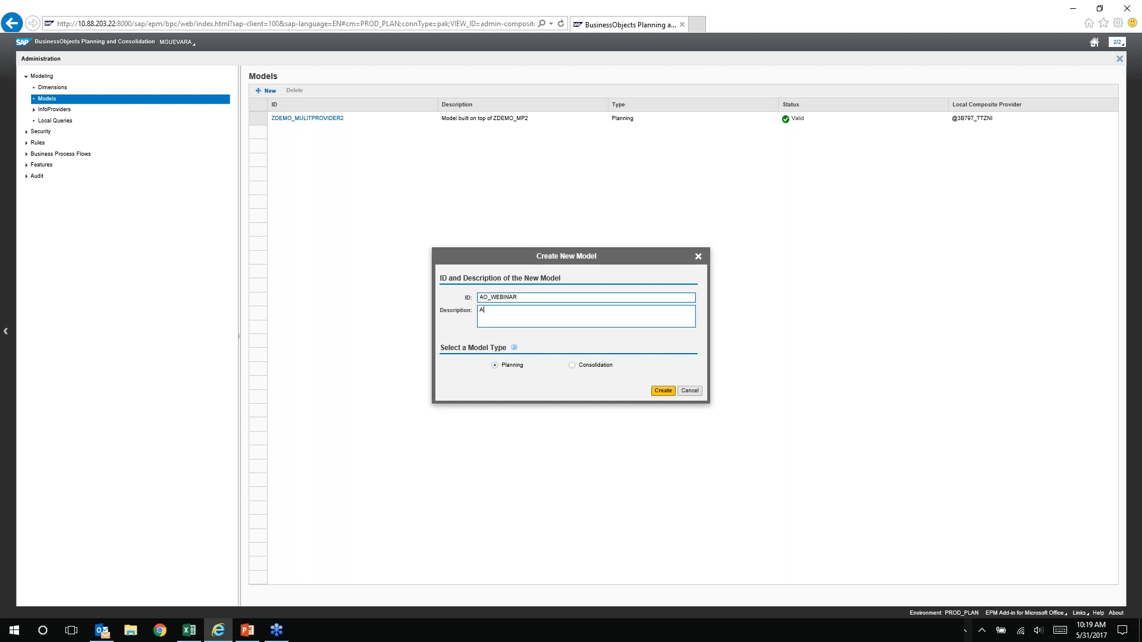
pyautogui.write('O Webinar')
pyautogui.click(663, 392)
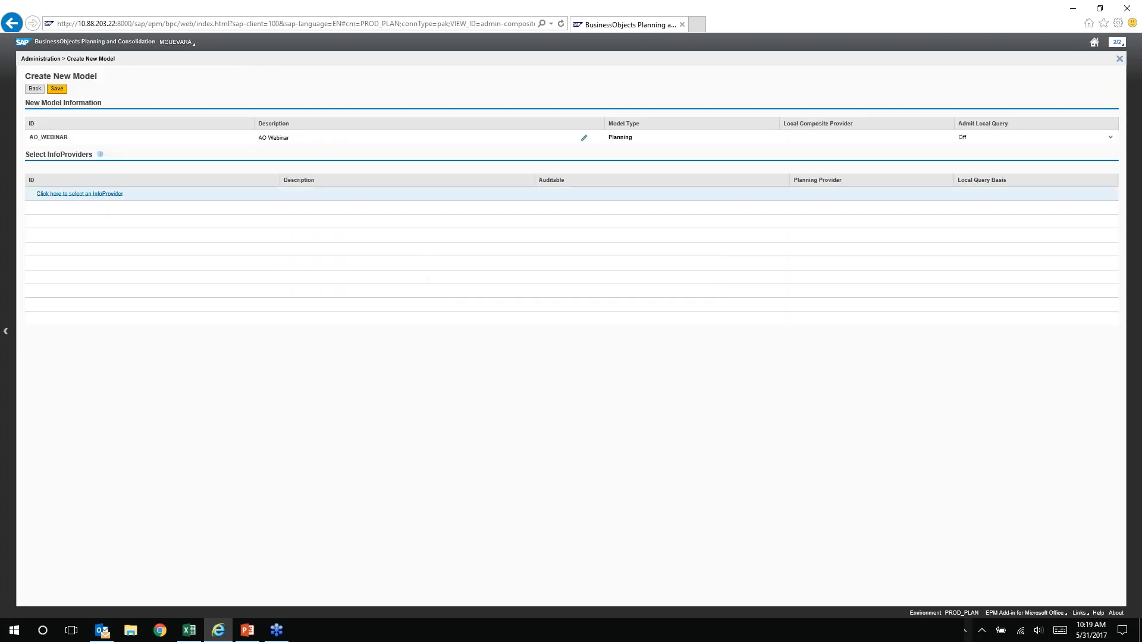
# - Add Demo Multiprovider v1 plus its Actuals Demo Cube and Plan Demo Cube as AO_WEBINAR's InfoProviders
pyautogui.click(80, 193)
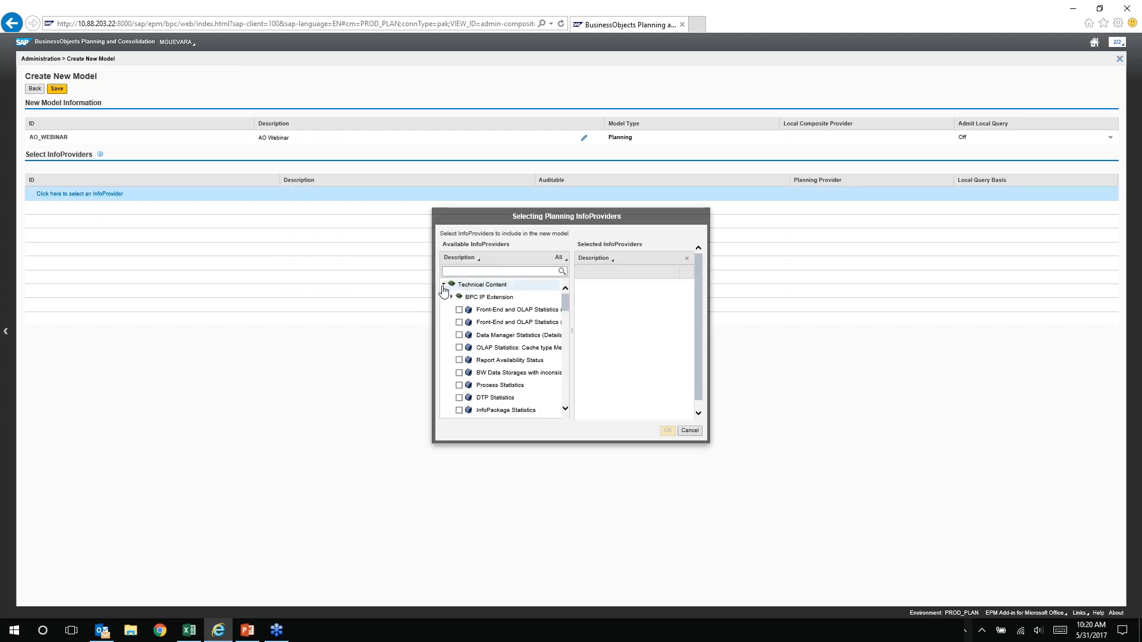
pyautogui.click(443, 285)
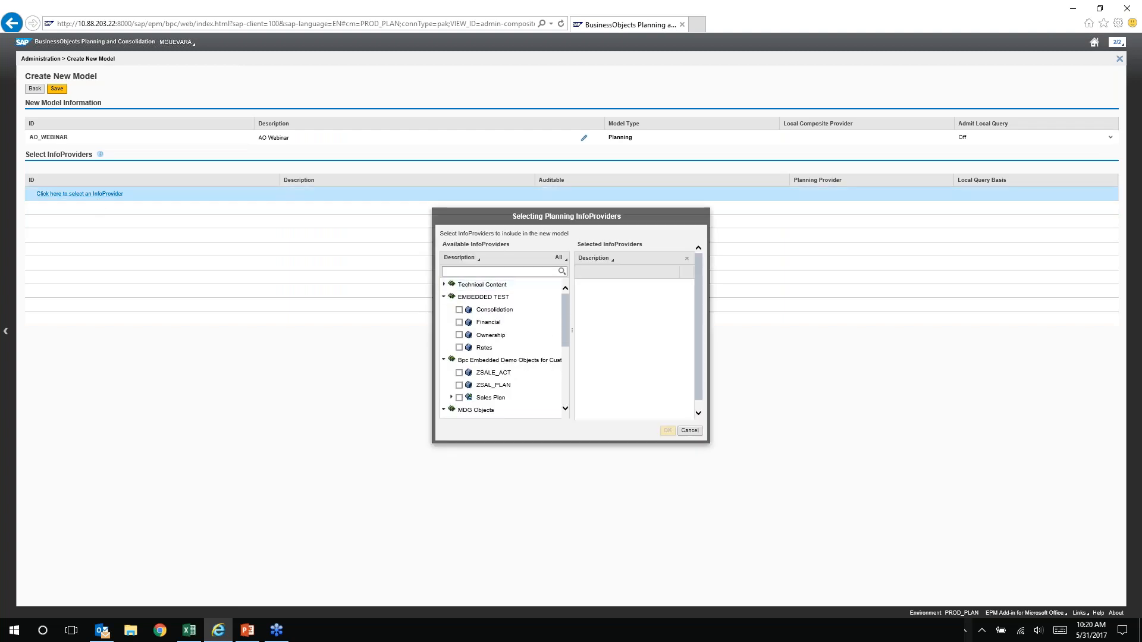
pyautogui.click(444, 297)
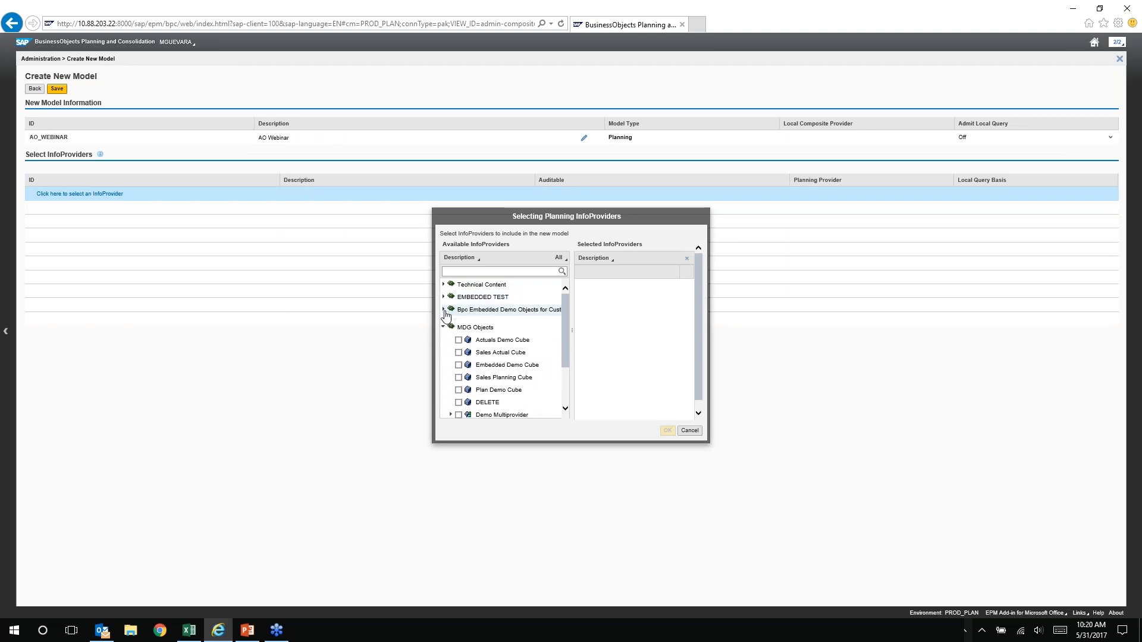
pyautogui.moveTo(567, 316); pyautogui.dragTo(566, 361)
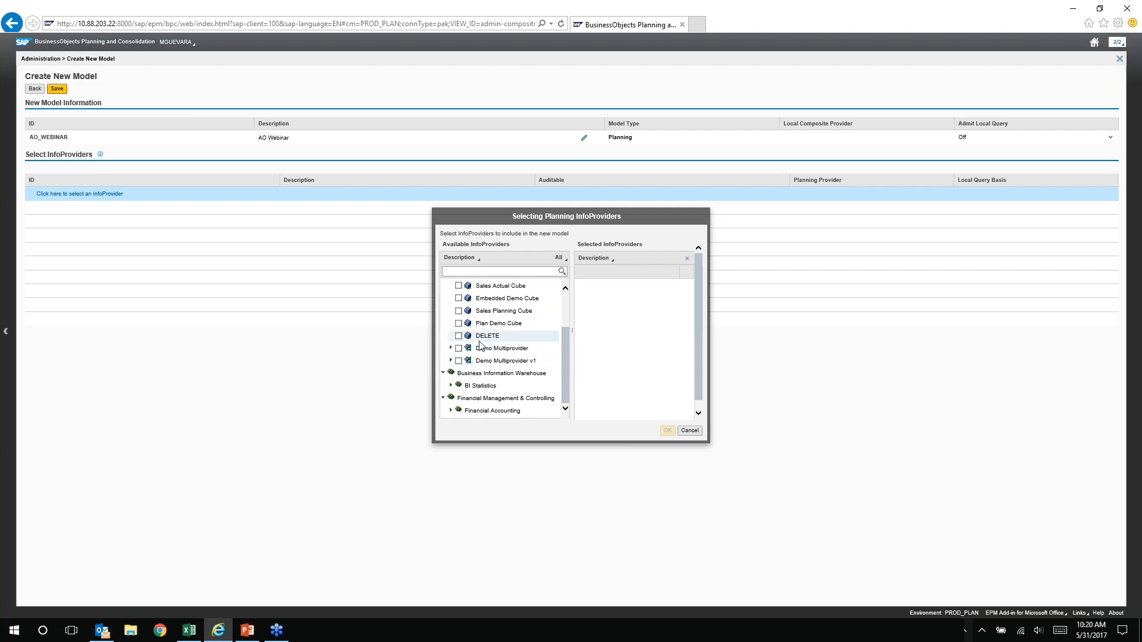
pyautogui.click(450, 360)
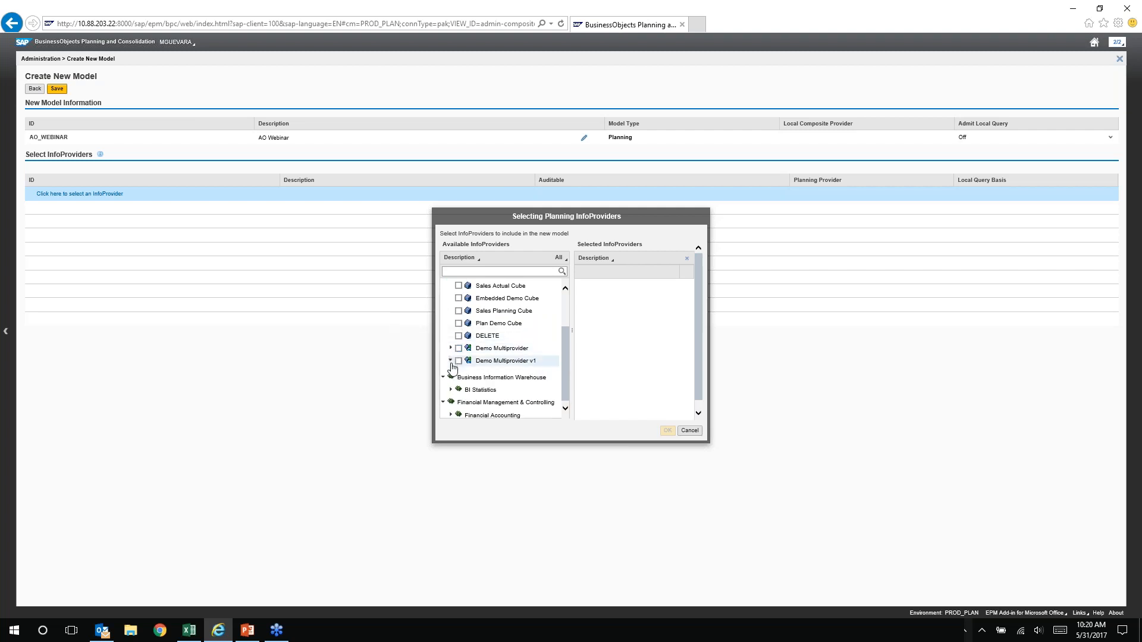
pyautogui.click(459, 361)
pyautogui.click(466, 372)
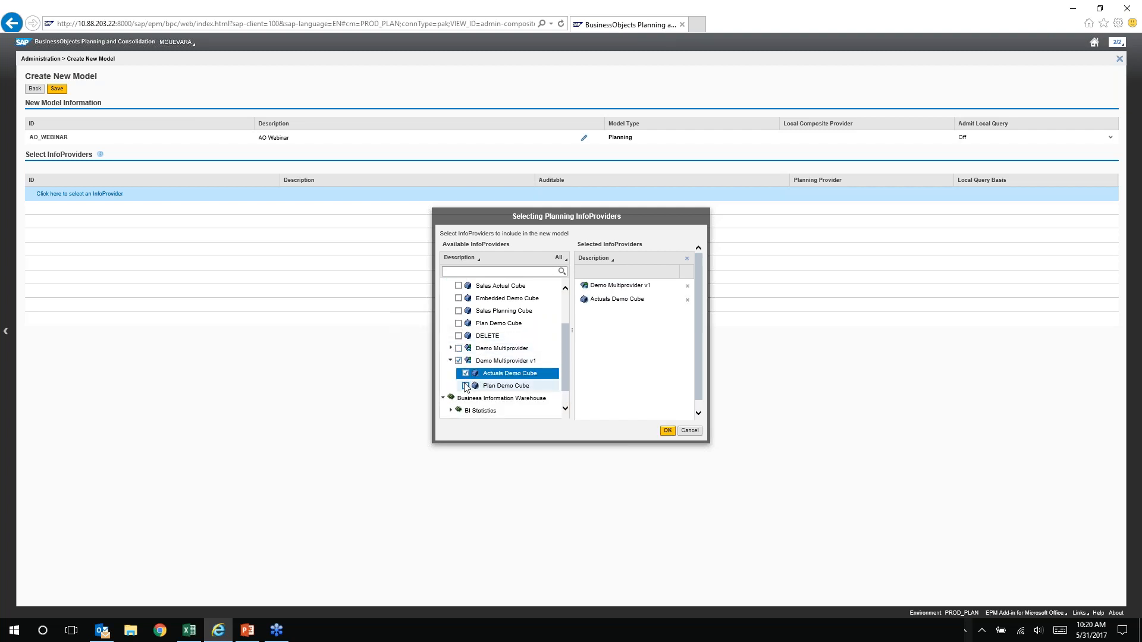
pyautogui.click(466, 386)
pyautogui.click(668, 431)
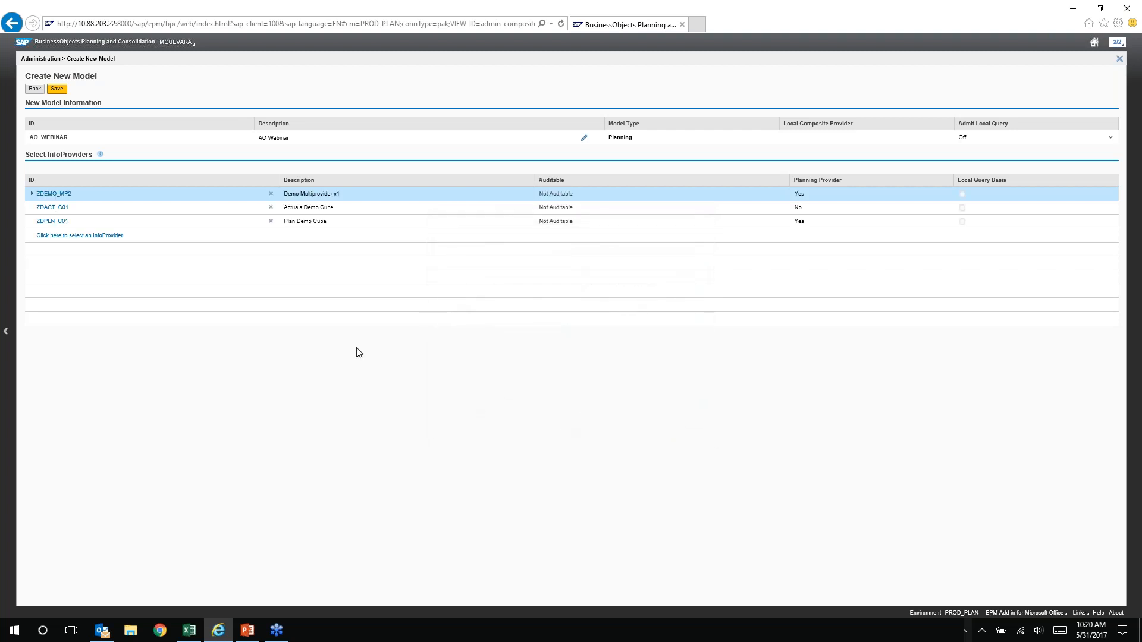
# - Turn Admit Local Query on, using the multiprovider as the local query basis
pyautogui.click(1024, 140)
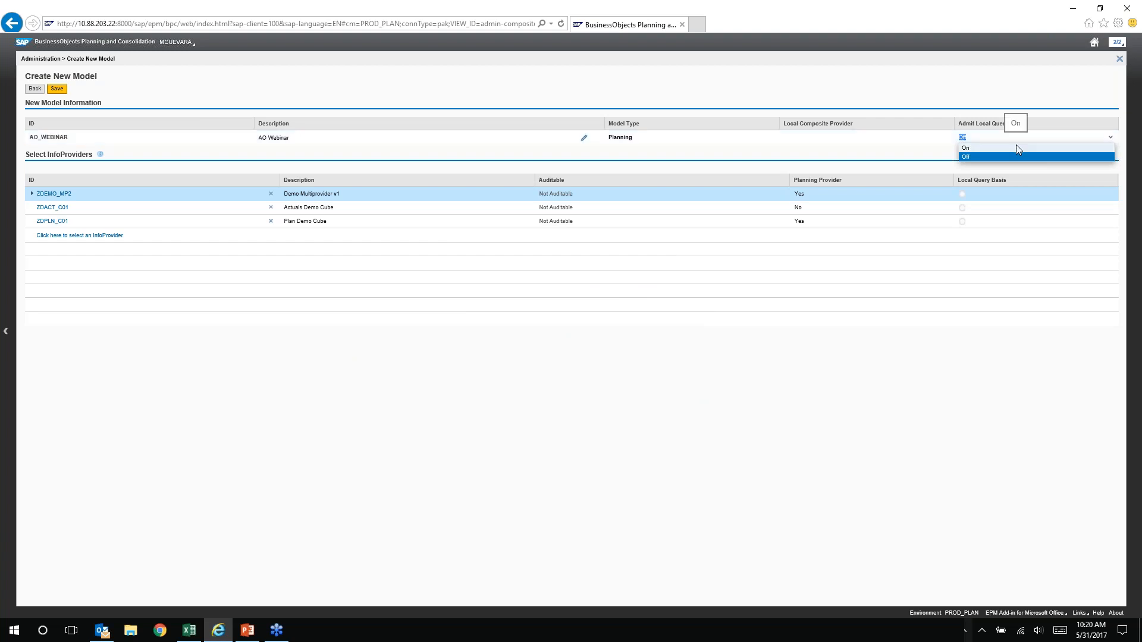
pyautogui.click(1016, 147)
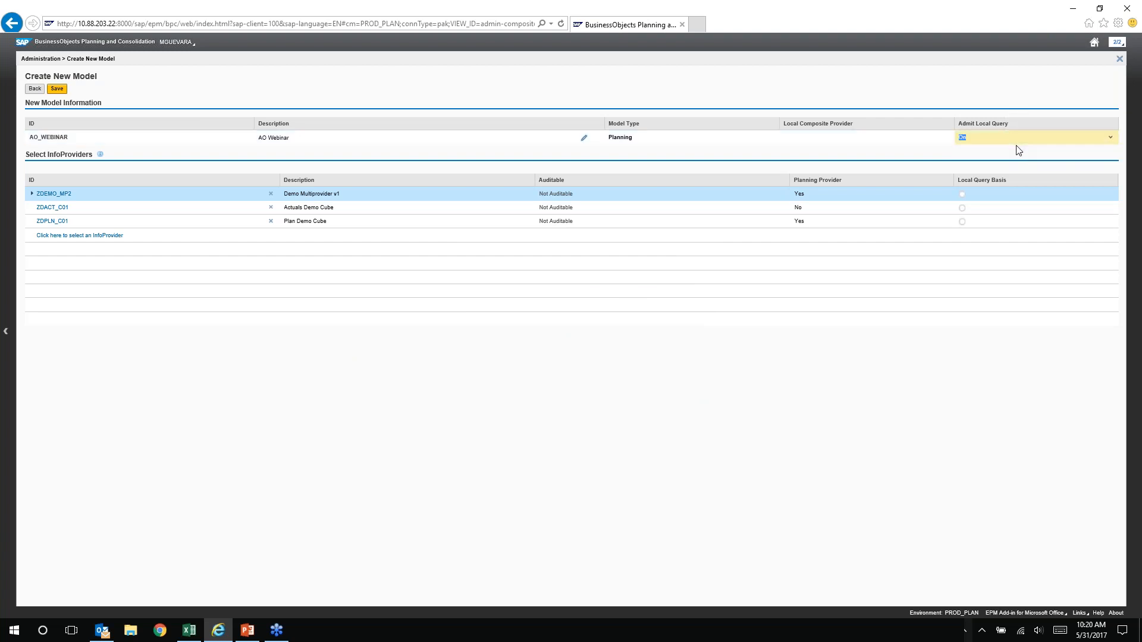
pyautogui.click(962, 194)
# - Save the AO_WEBINAR model and go to the Local Queries area
pyautogui.click(57, 88)
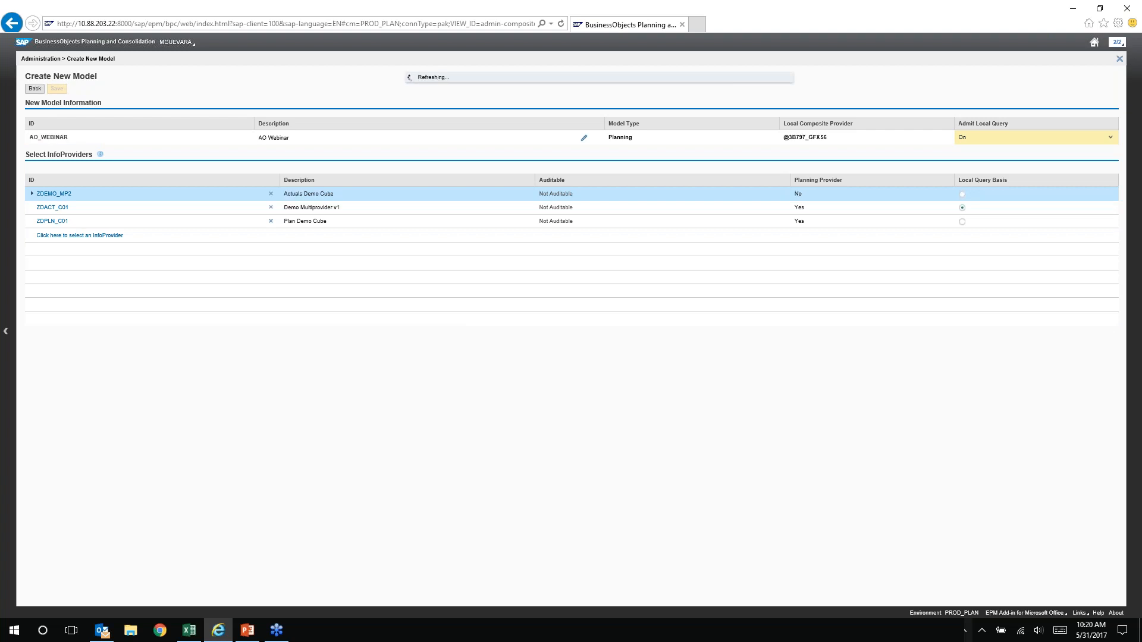
pyautogui.click(34, 89)
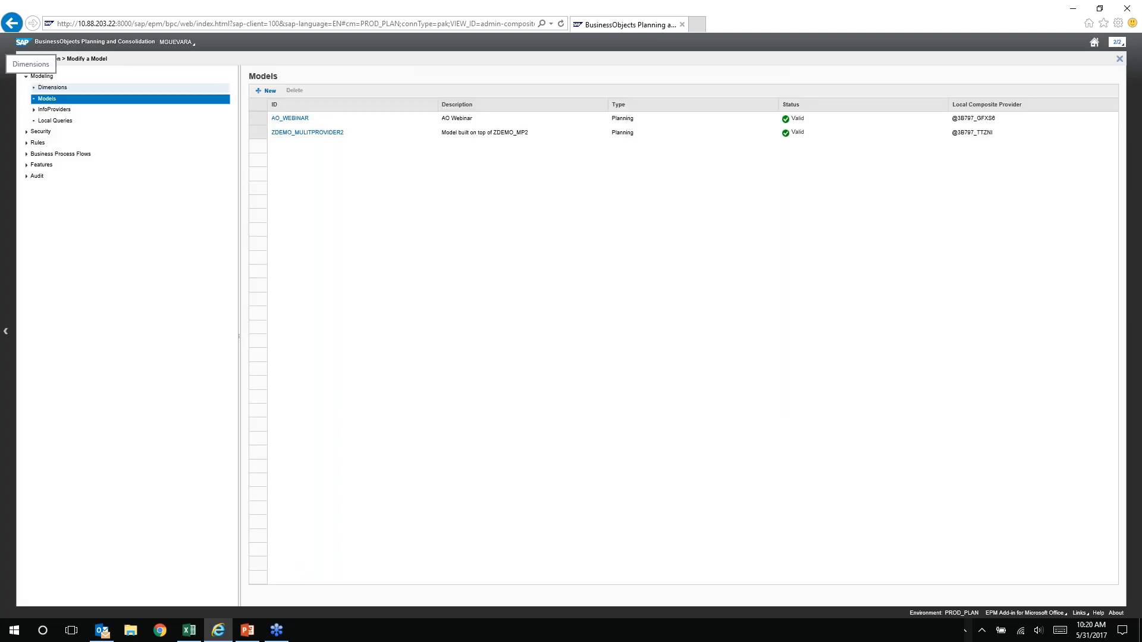
pyautogui.click(54, 121)
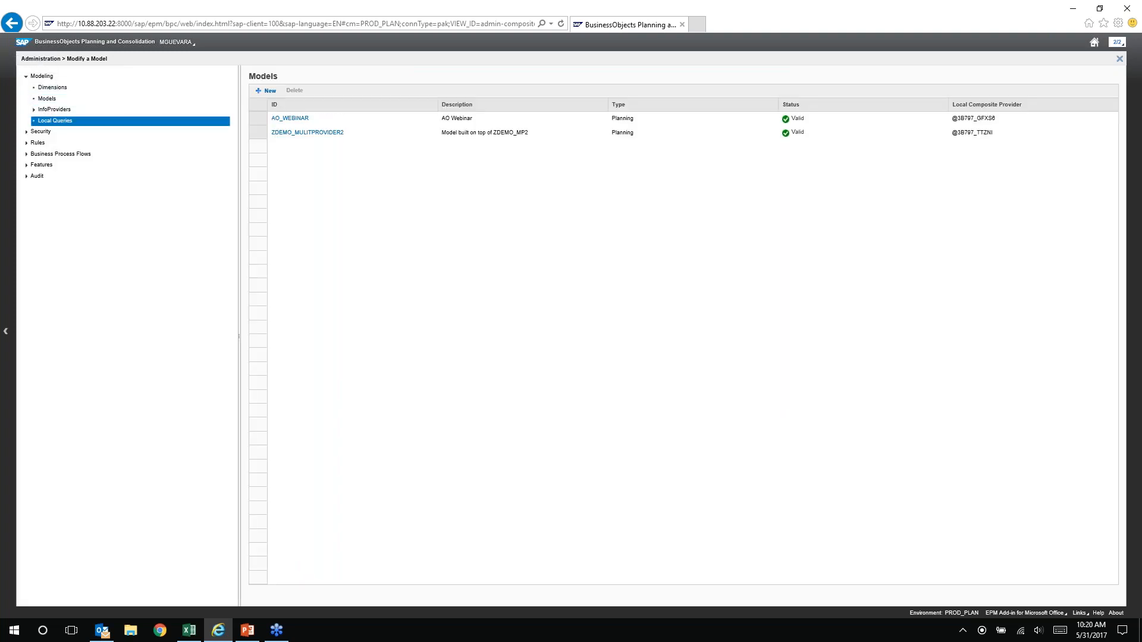
# - Create a new local query based on the AO_WEBINAR model
pyautogui.click(262, 91)
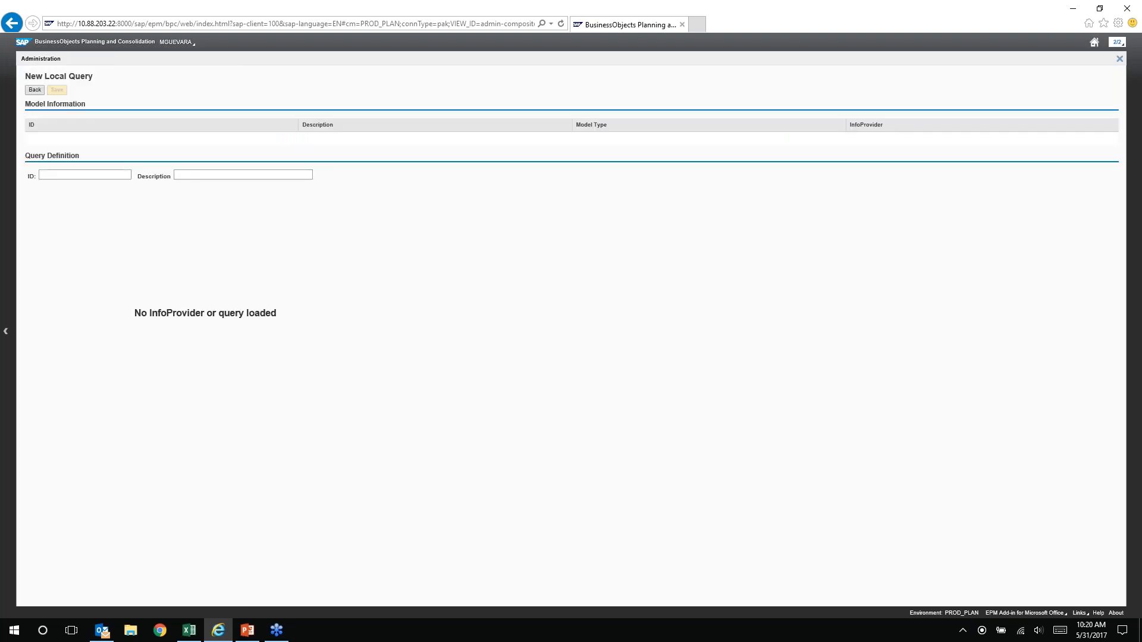
pyautogui.click(468, 251)
pyautogui.click(476, 262)
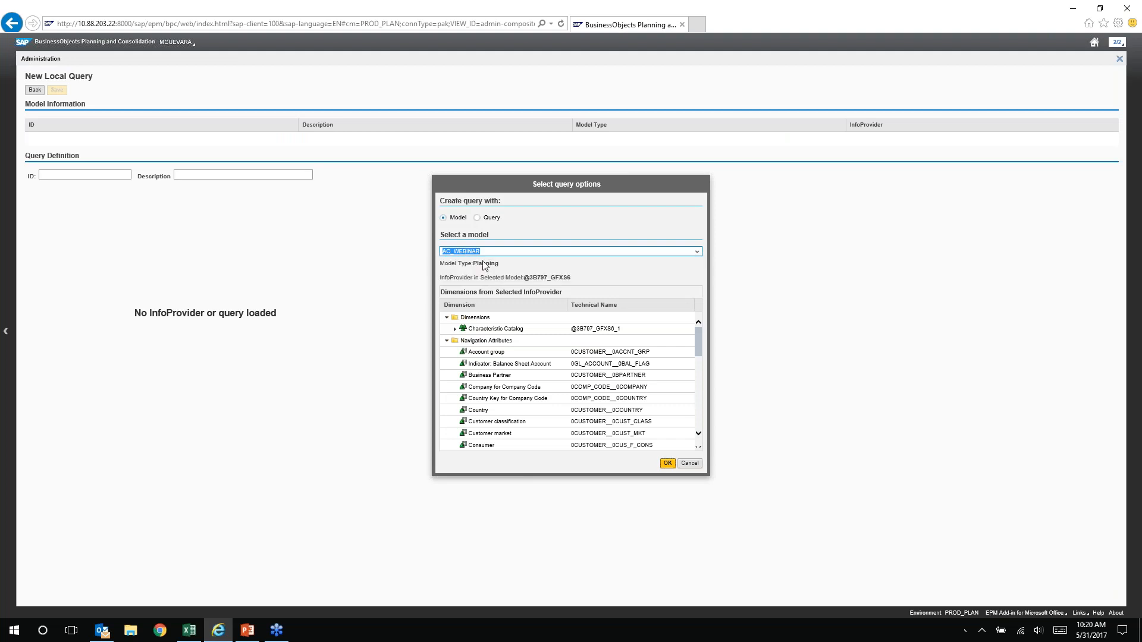
pyautogui.click(669, 466)
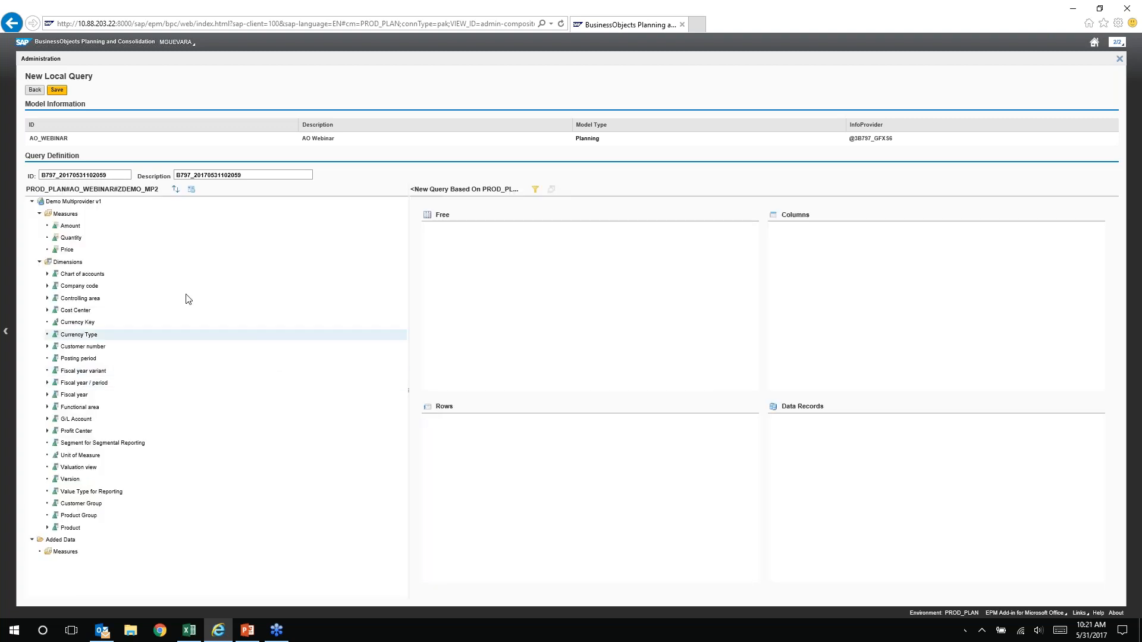
# - Set the query ID to ZAO_WEBINAR_Q00001 and description to 'Product and Profit Center Report'
pyautogui.click(114, 173)
pyautogui.doubleClick(114, 173)
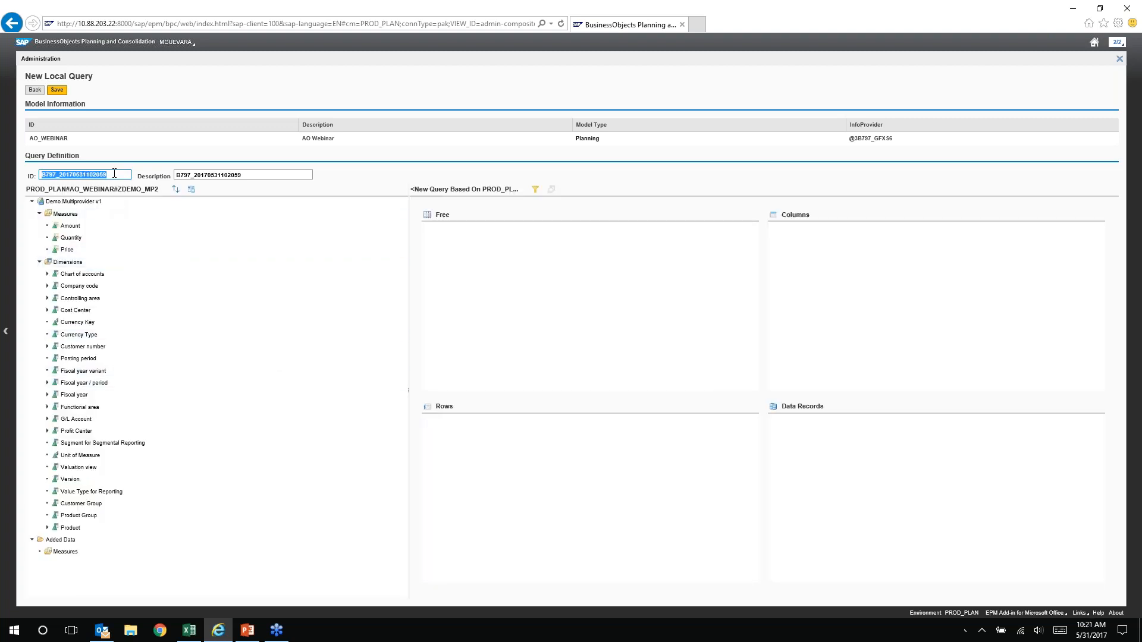
pyautogui.write('ZAO_WEBINAR_Q00001')
pyautogui.click(303, 177)
pyautogui.hotkey('ctrl', 'a')
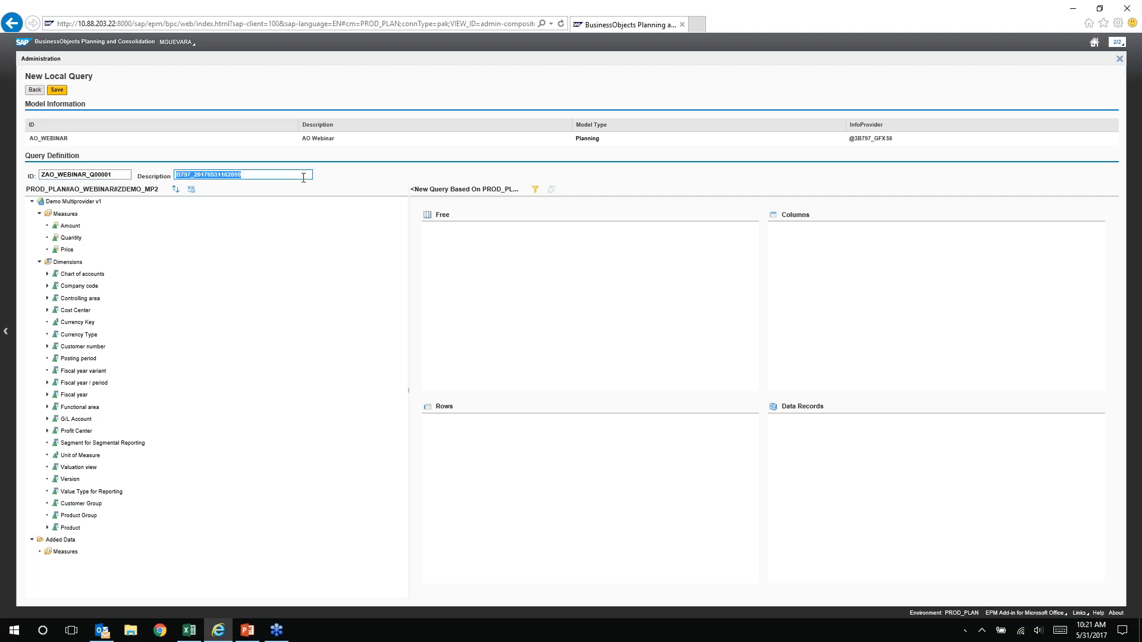
pyautogui.write('Product and Profit Center Report')
# - Place Amount and Fiscal year / period in the columns, with the period above Measures
pyautogui.click(67, 232)
pyautogui.rightClick(69, 229)
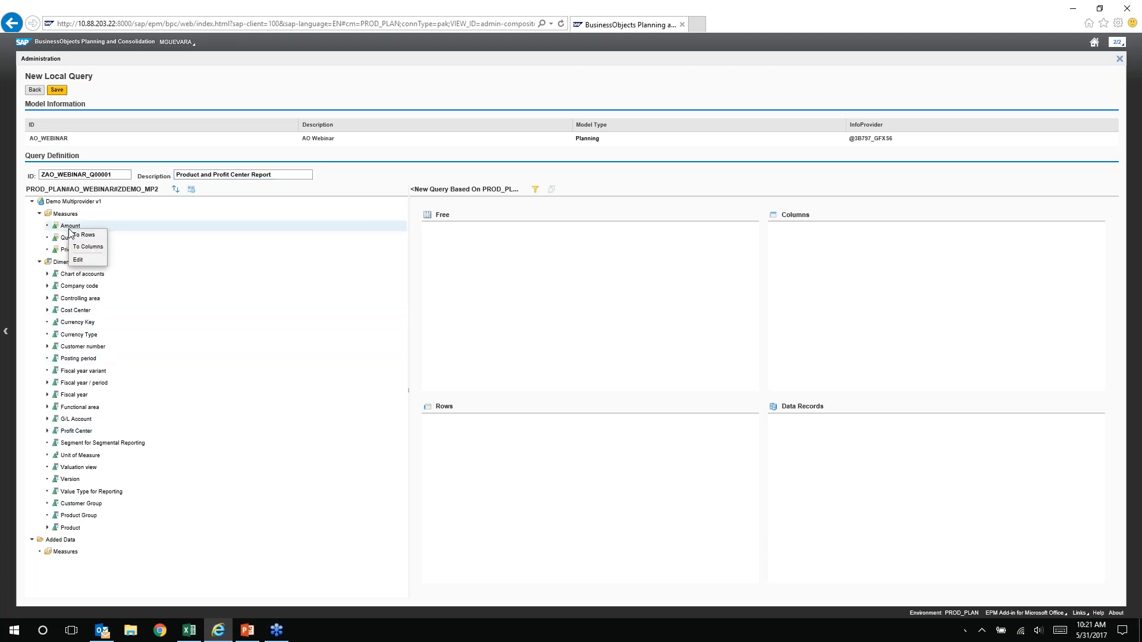
pyautogui.click(91, 252)
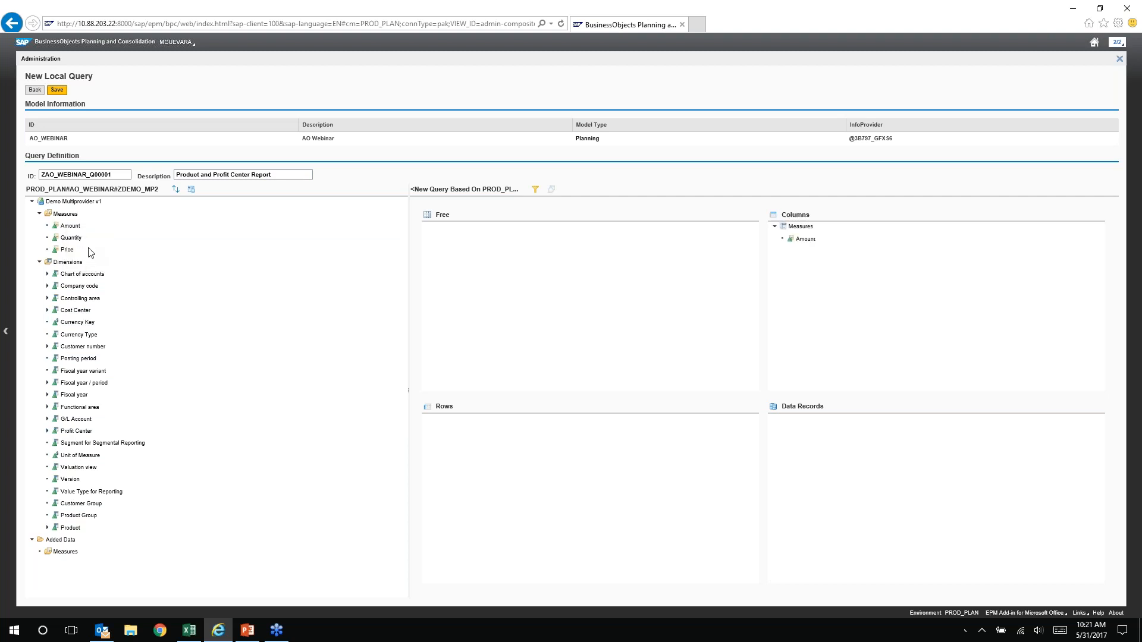
pyautogui.rightClick(93, 386)
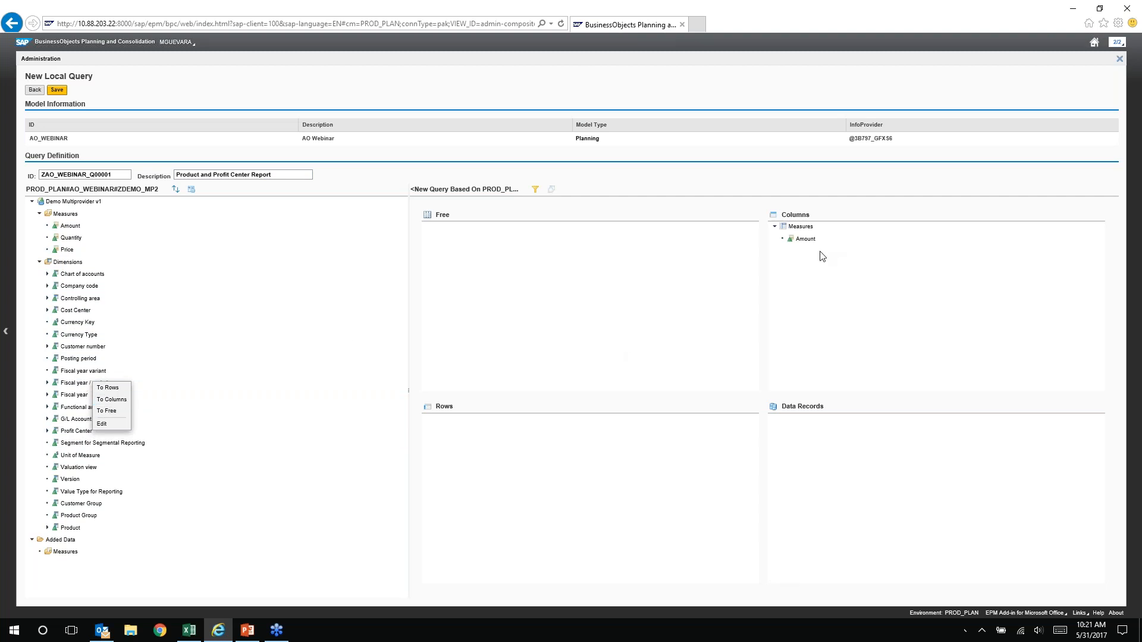
pyautogui.click(110, 399)
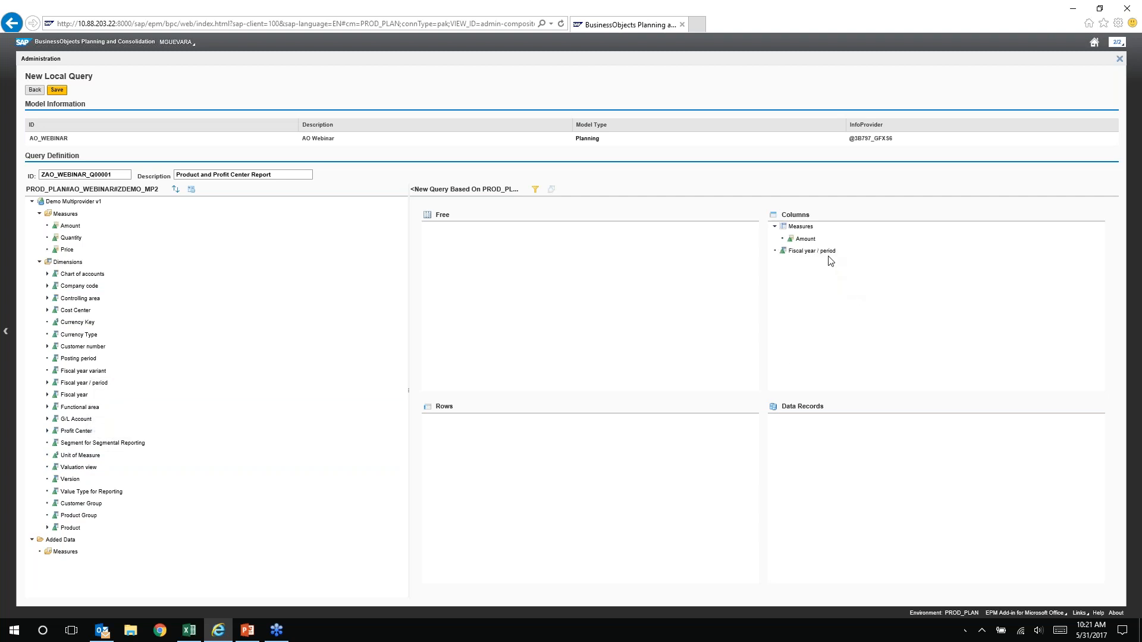
pyautogui.moveTo(831, 256); pyautogui.dragTo(825, 227)
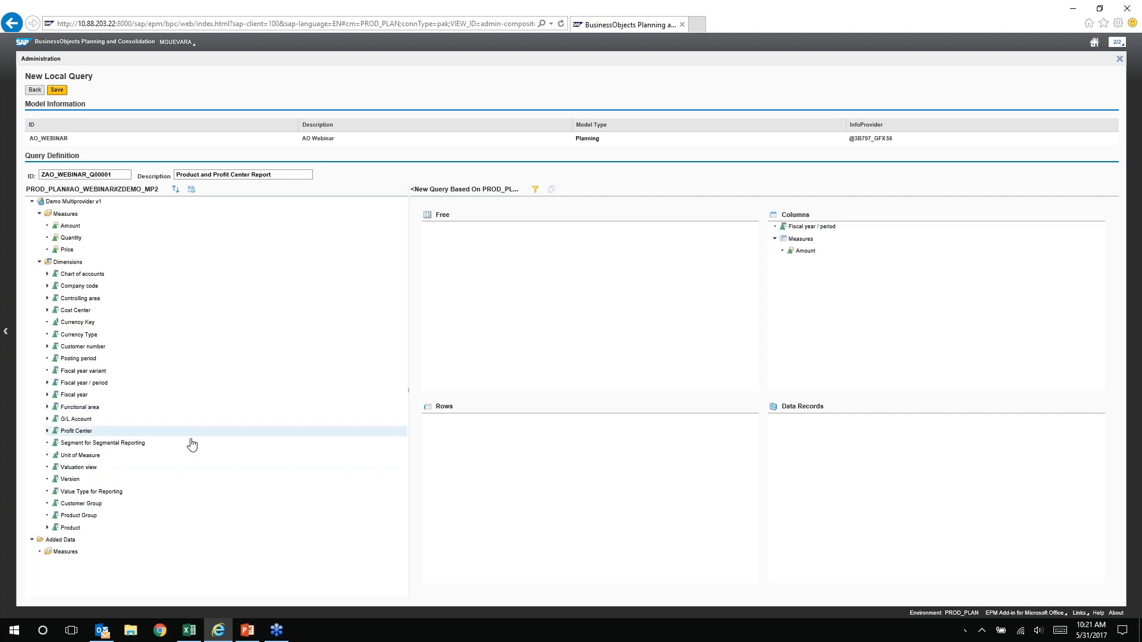
# - Put Product in the rows and make Profit Center a free characteristic
pyautogui.rightClick(74, 530)
pyautogui.click(83, 530)
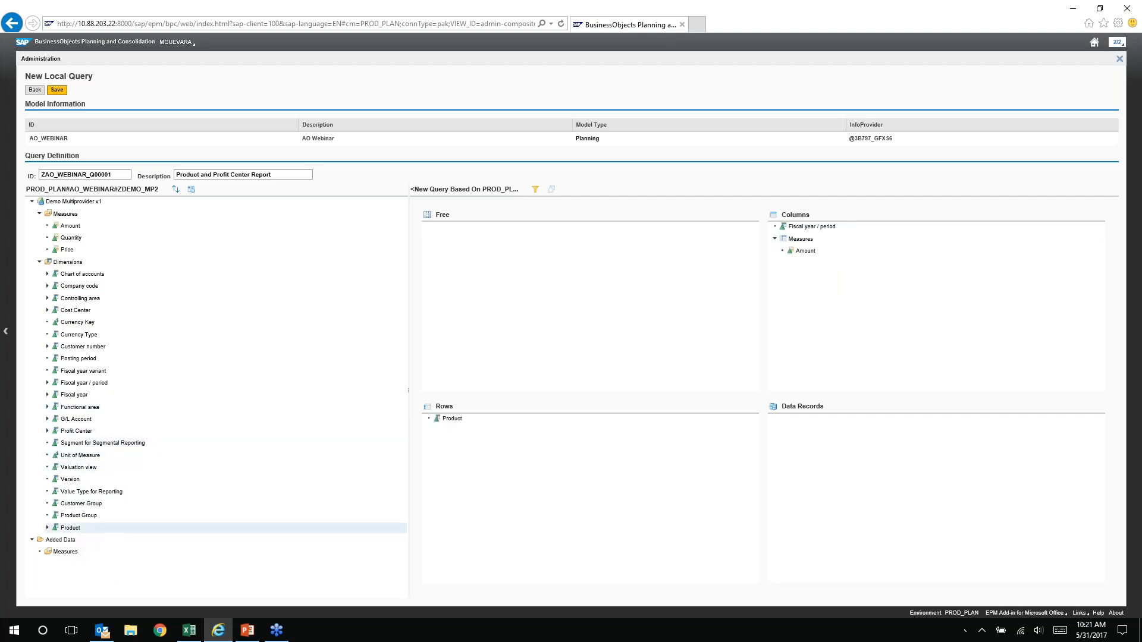
pyautogui.rightClick(75, 433)
pyautogui.click(85, 458)
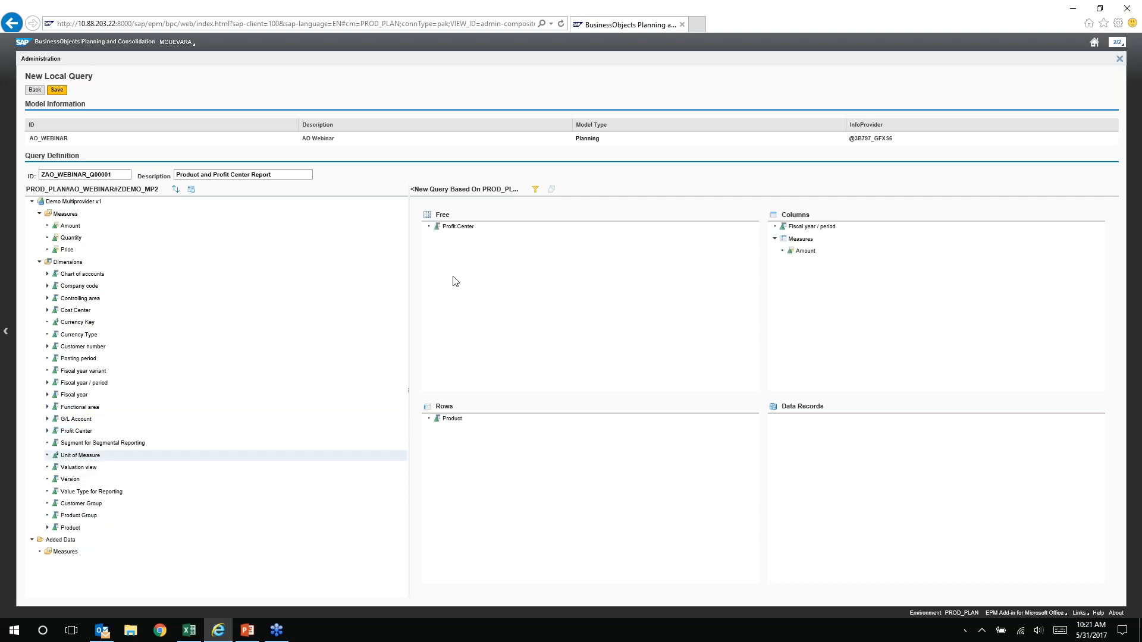
# - Change the query description to 'Product and Profit Center Actuals'
pyautogui.click(266, 172)
pyautogui.click(278, 173)
pyautogui.press('BackSpace')
pyautogui.press('BackSpace')
pyautogui.write('Actuals')
# - Add a global restriction of Version = ACTUALS and save the local query
pyautogui.click(536, 189)
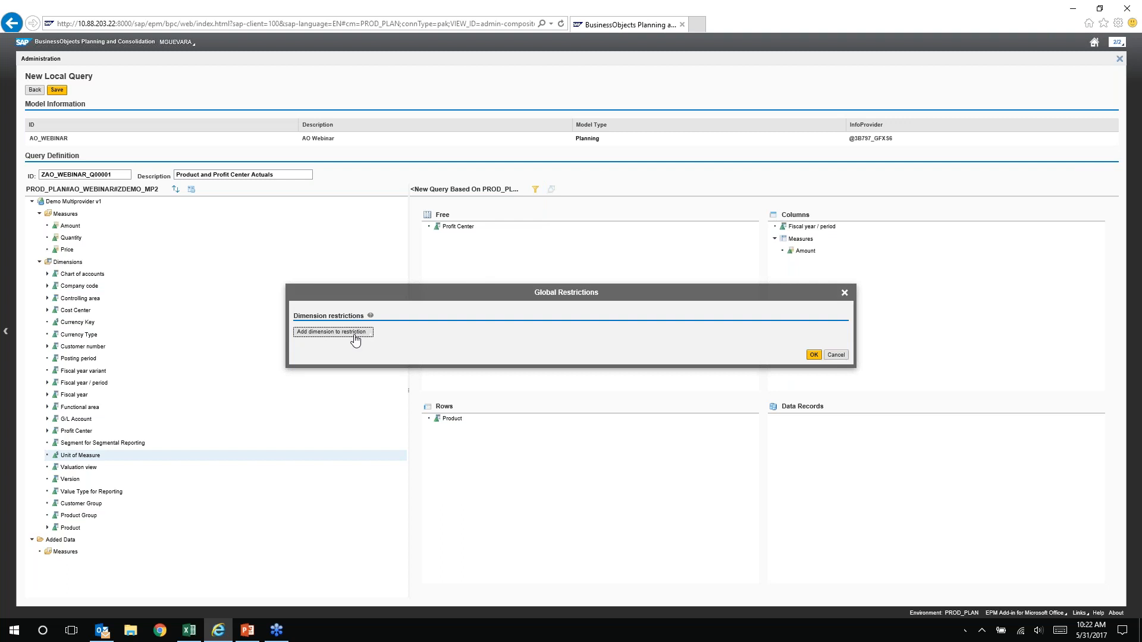
pyautogui.click(355, 339)
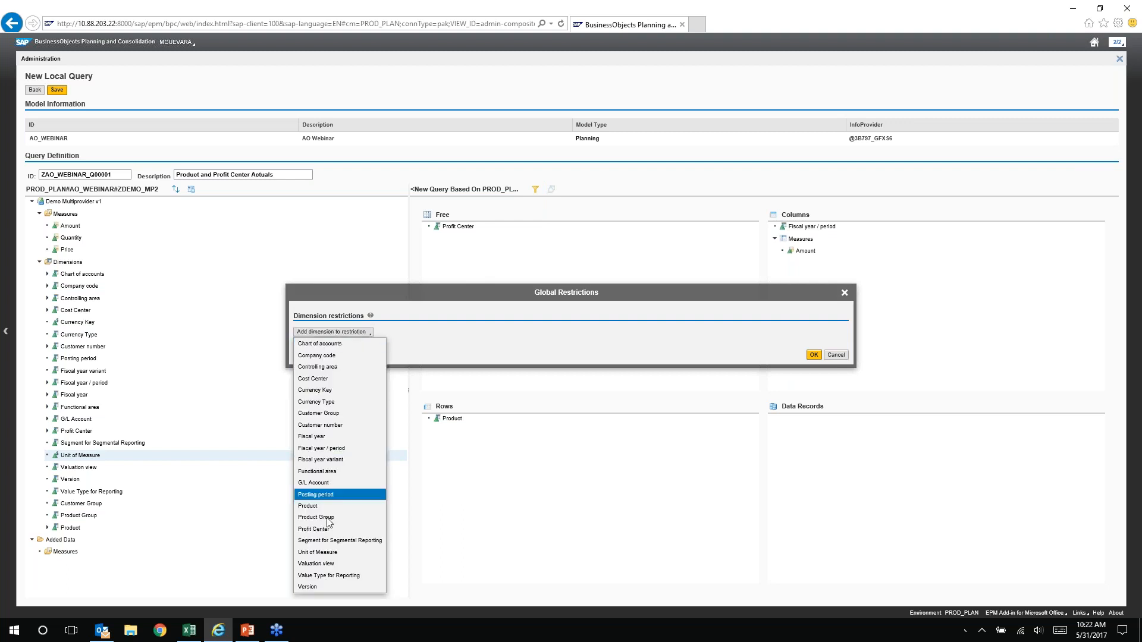
pyautogui.click(320, 586)
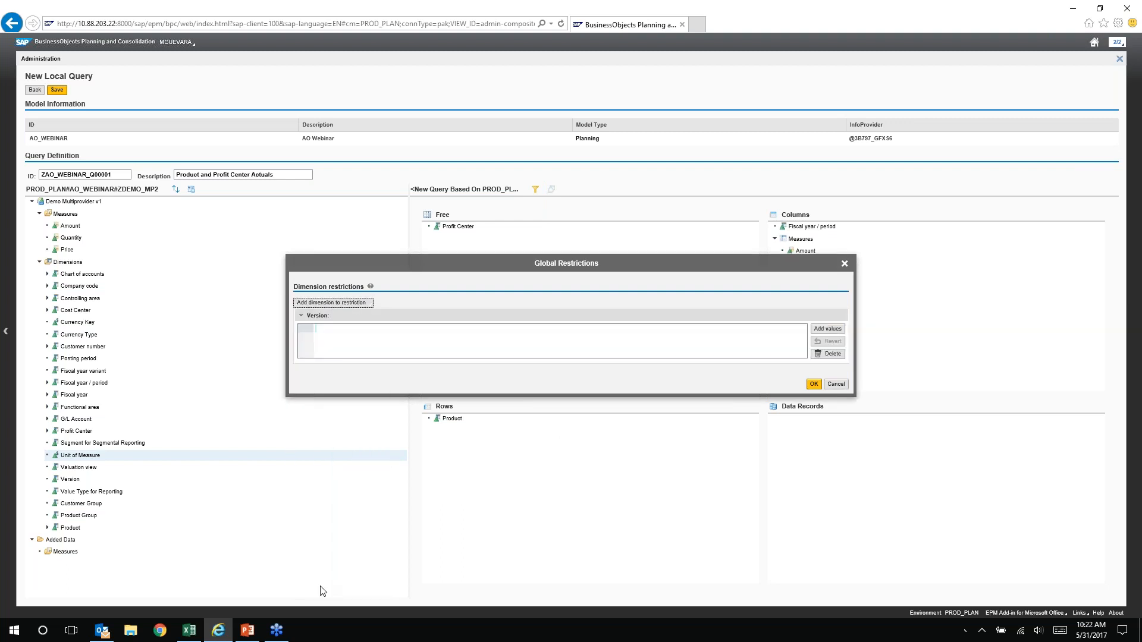
pyautogui.click(827, 329)
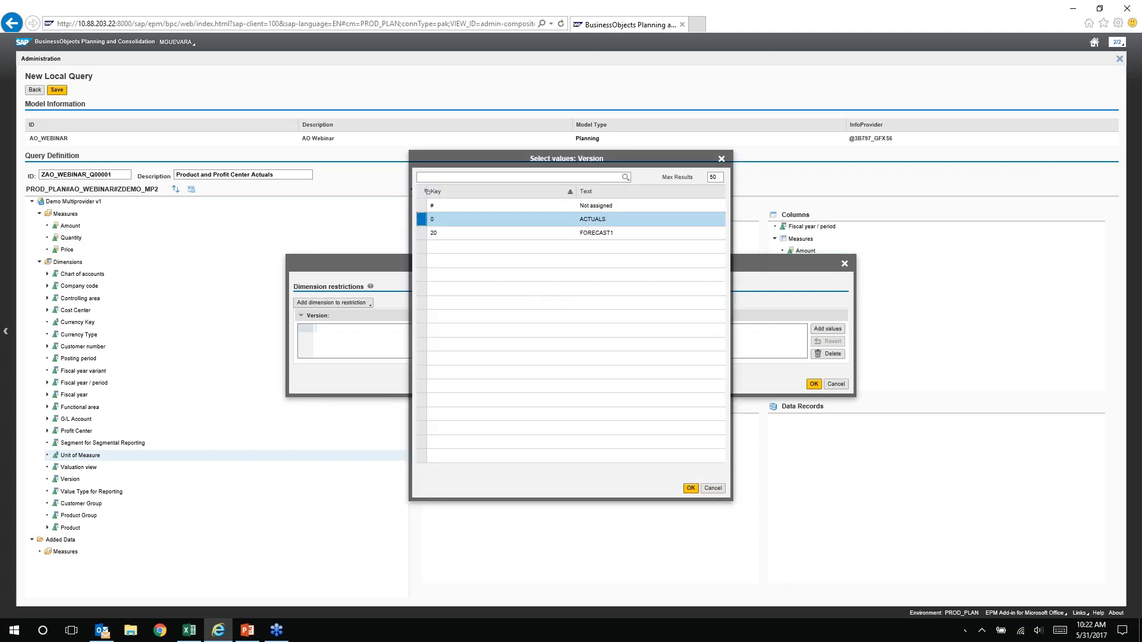
pyautogui.click(420, 220)
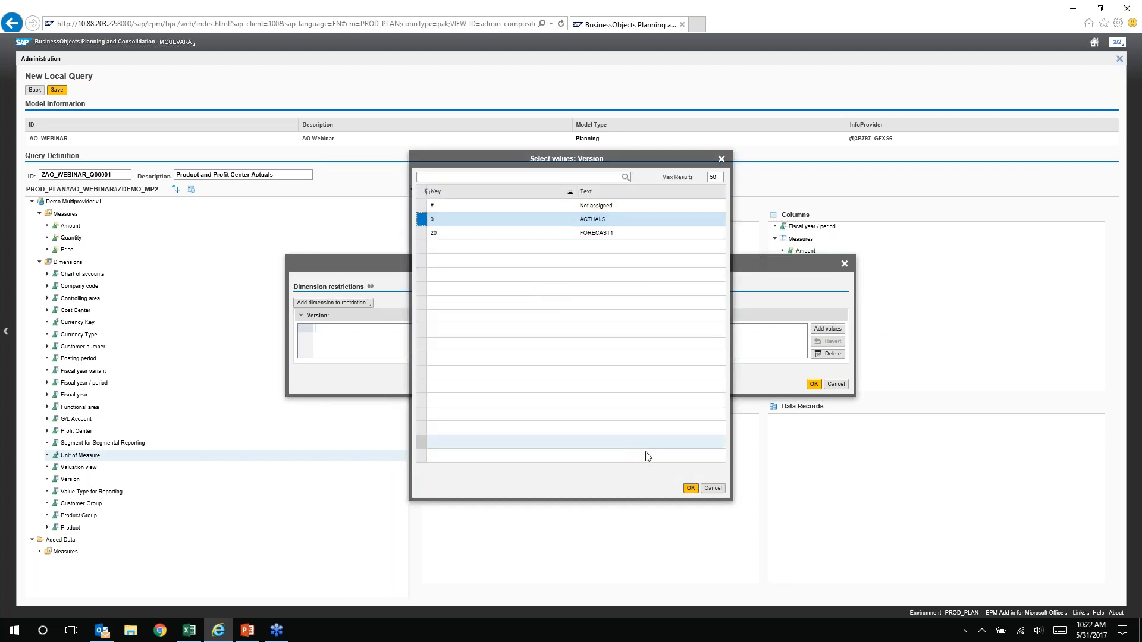
pyautogui.click(691, 488)
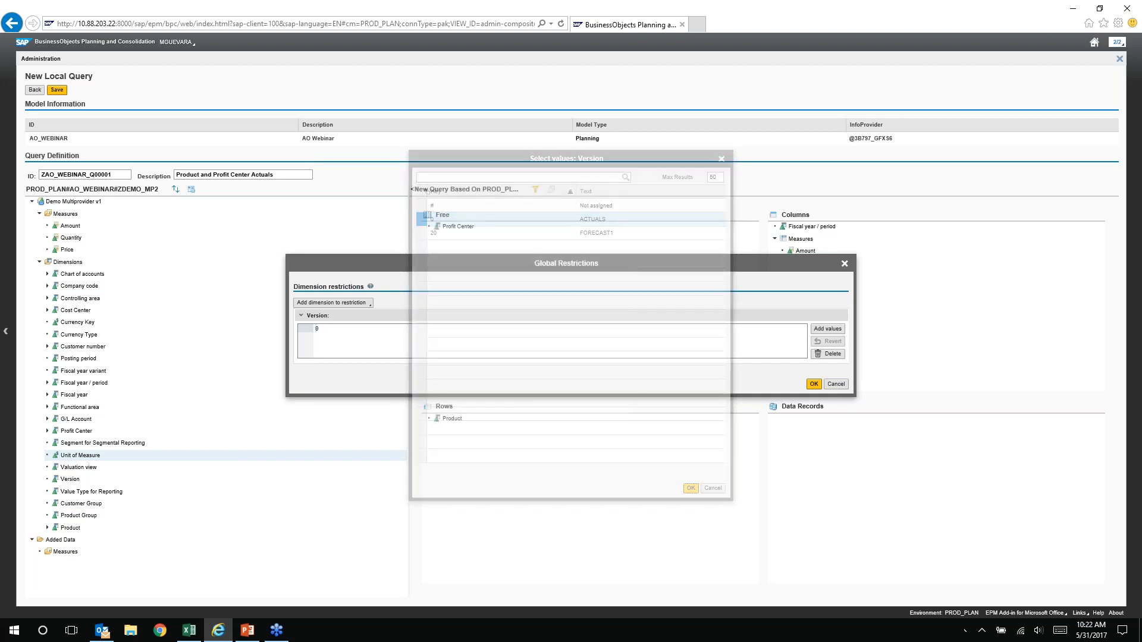
pyautogui.click(813, 384)
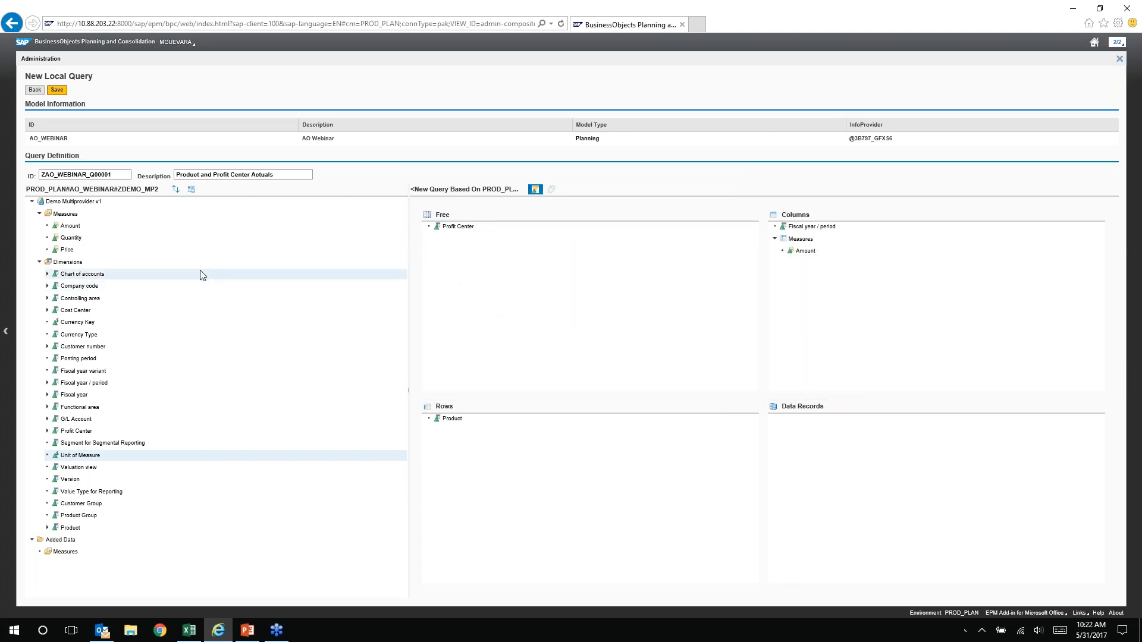
pyautogui.click(60, 92)
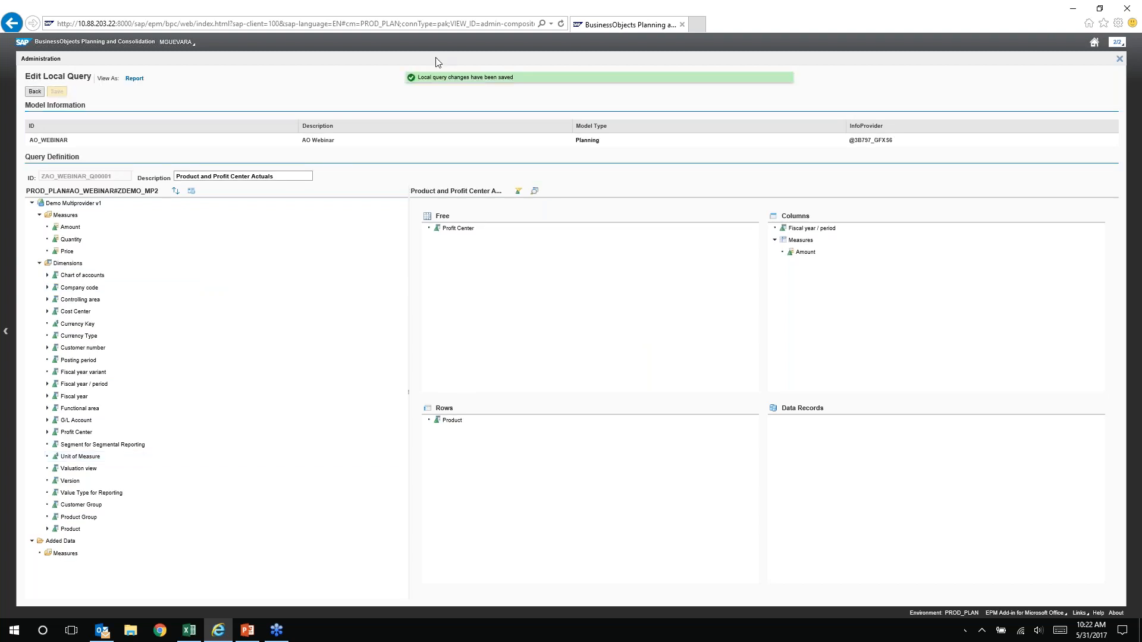
pyautogui.click(189, 631)
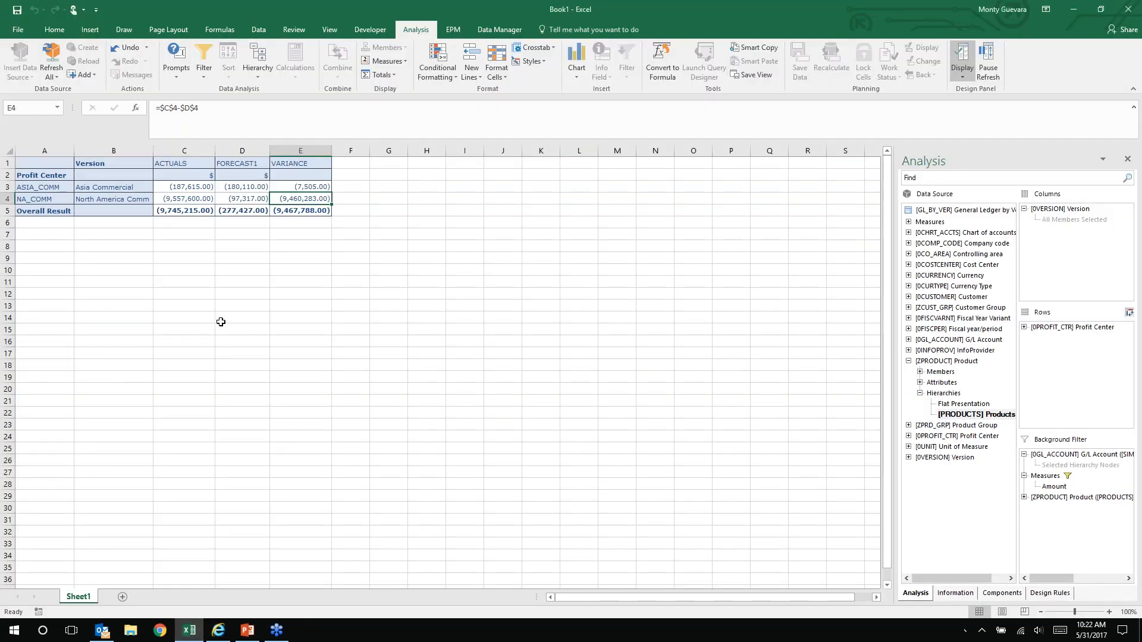
# - Insert the Product and Profit Center Actuals query from PROD_PLAN's Workspace Query folder below the crosstab
pyautogui.click(59, 261)
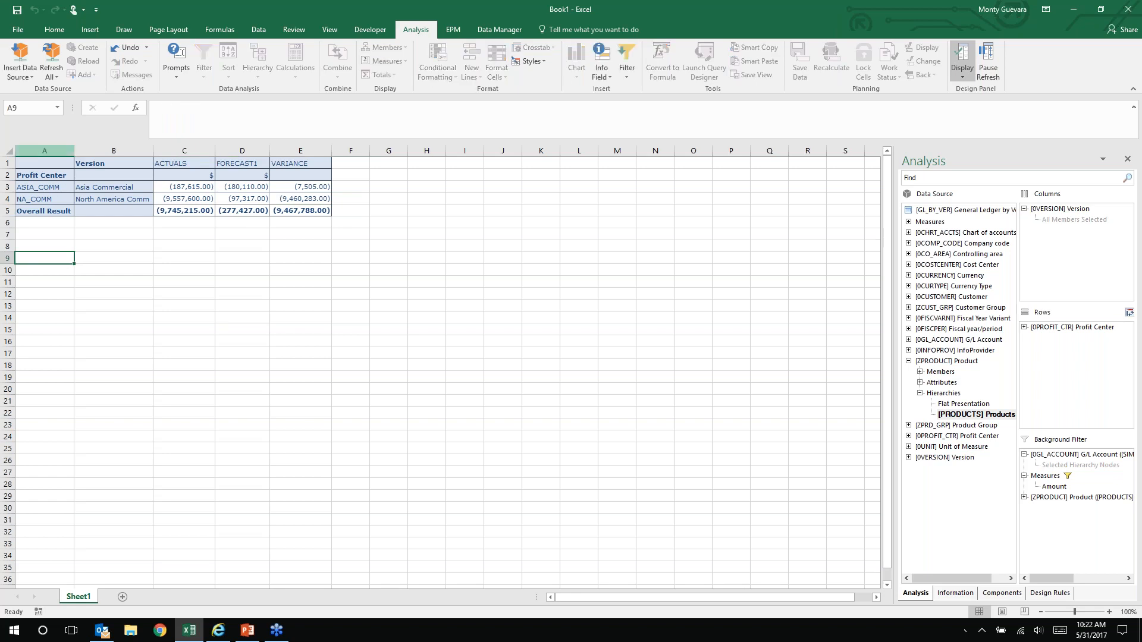
pyautogui.click(27, 77)
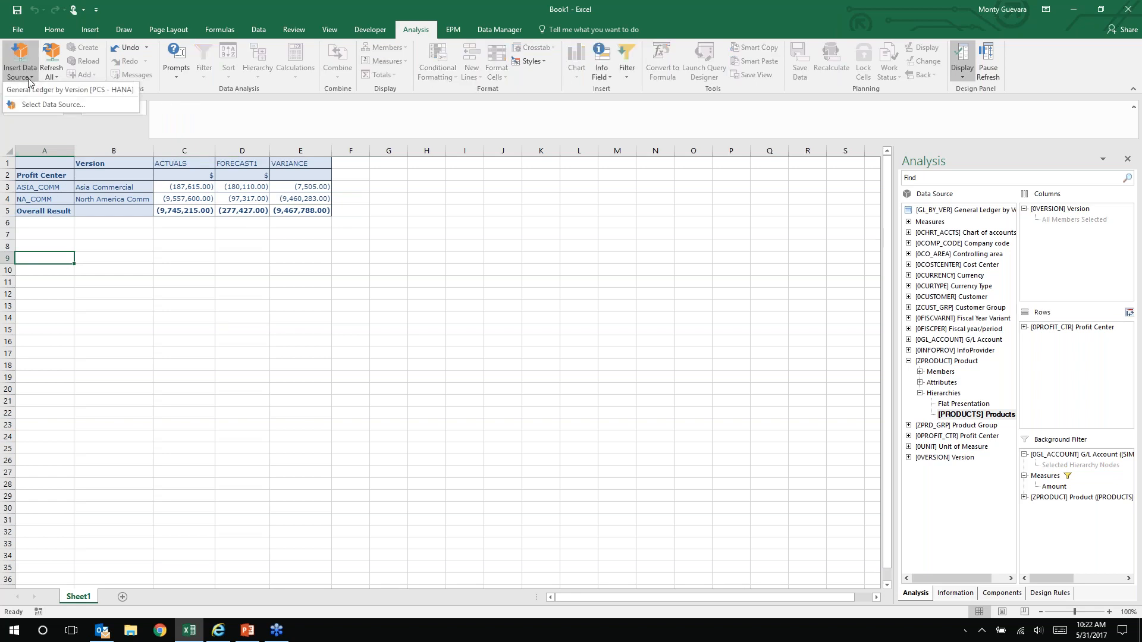
pyautogui.click(44, 106)
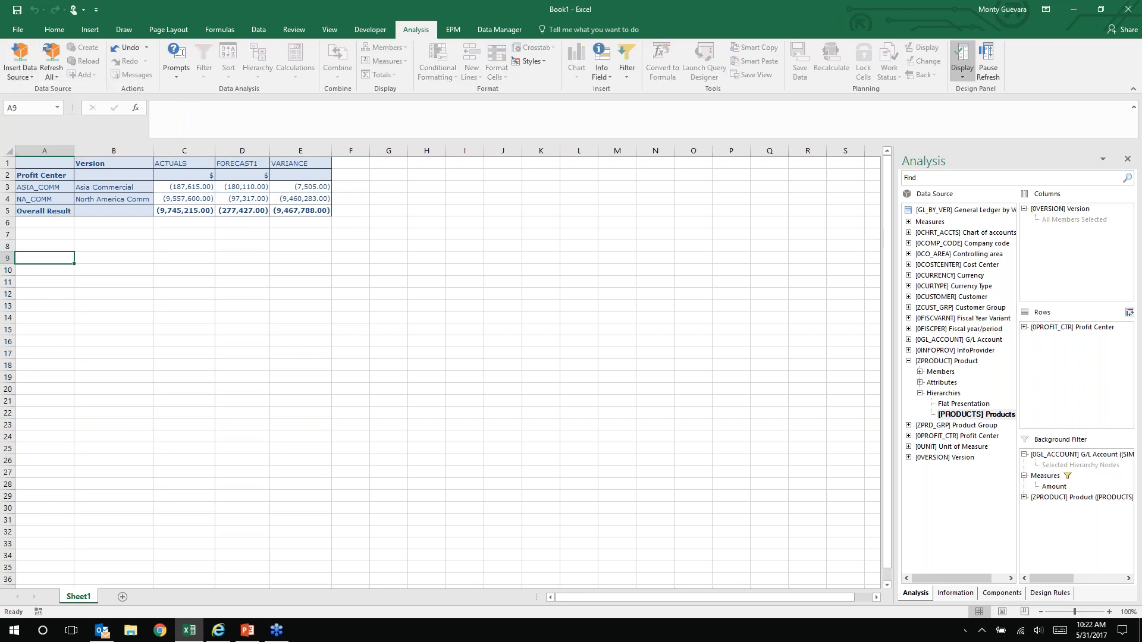
pyautogui.click(390, 183)
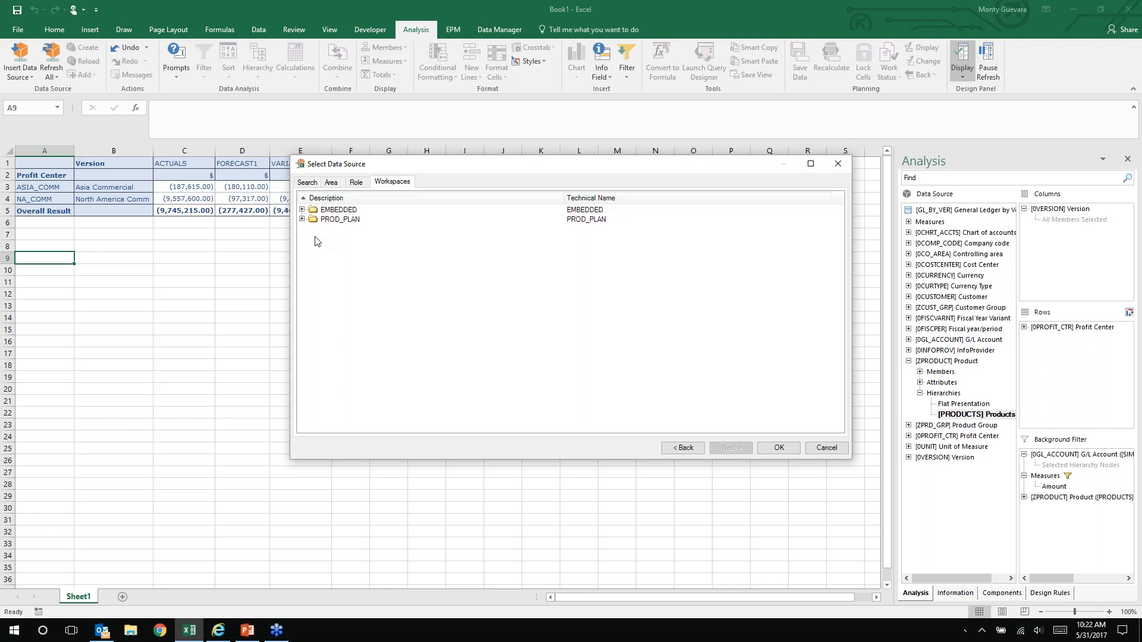
pyautogui.click(302, 220)
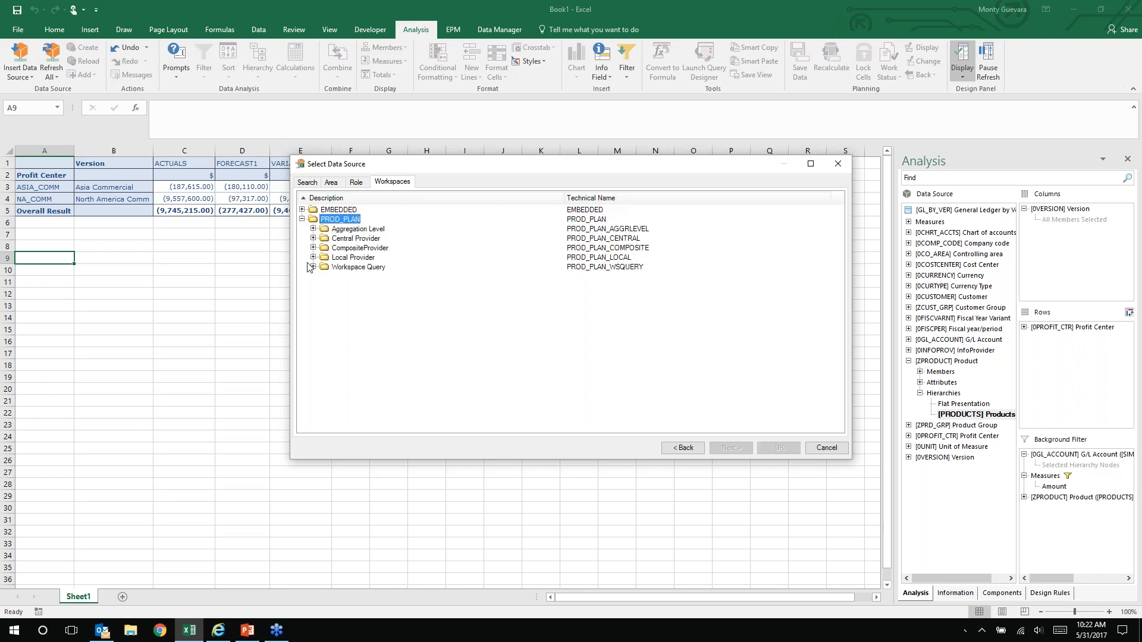
pyautogui.click(313, 267)
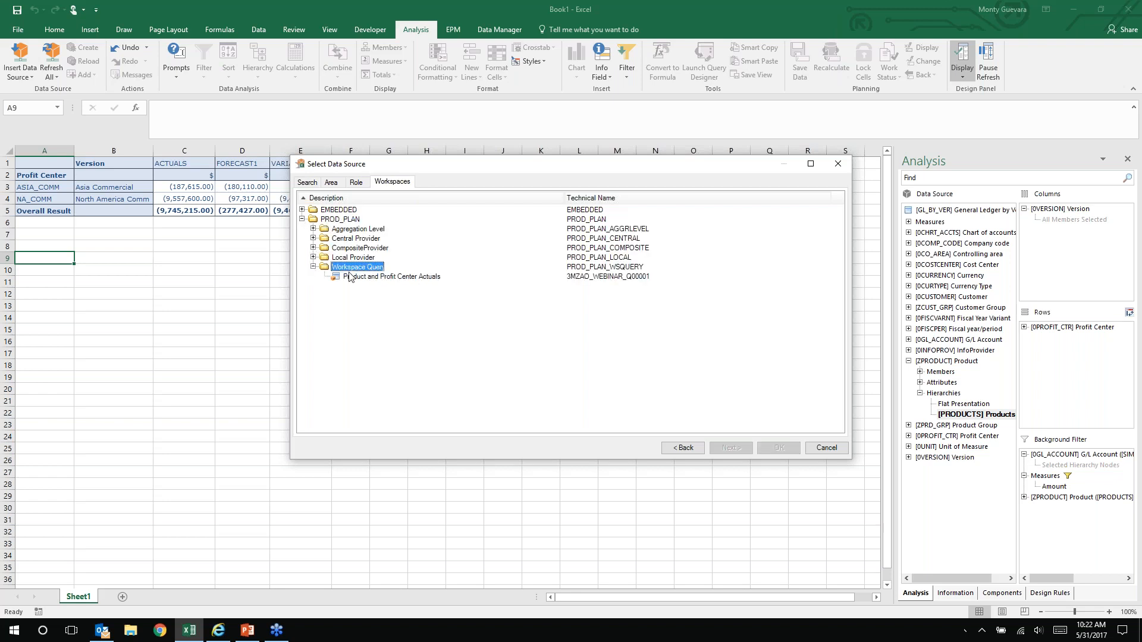
pyautogui.click(389, 278)
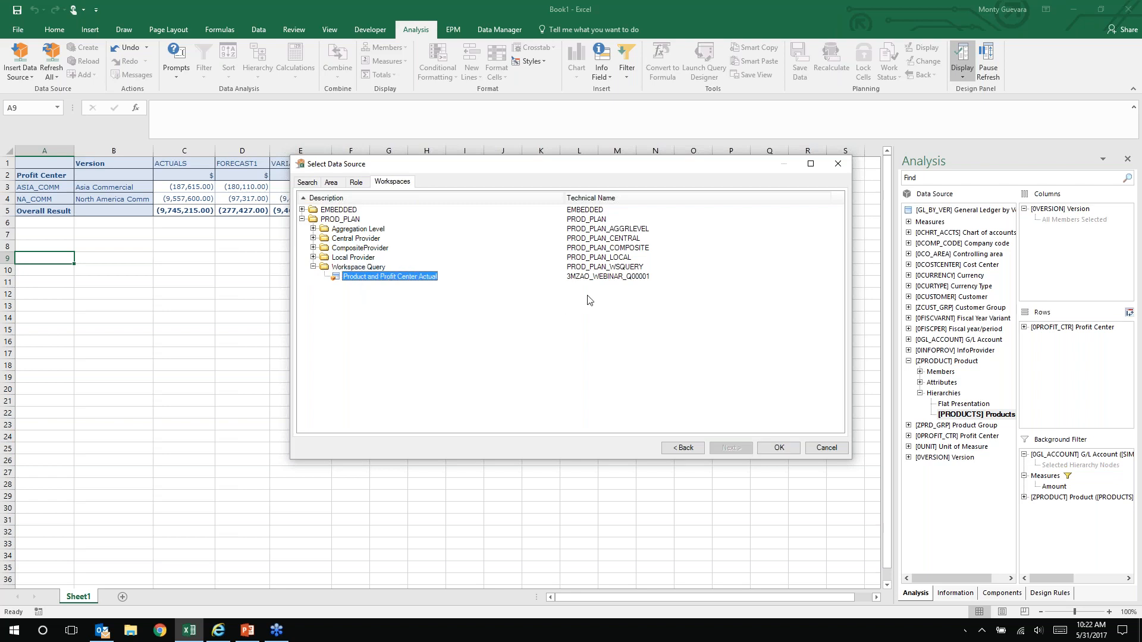
pyautogui.click(773, 451)
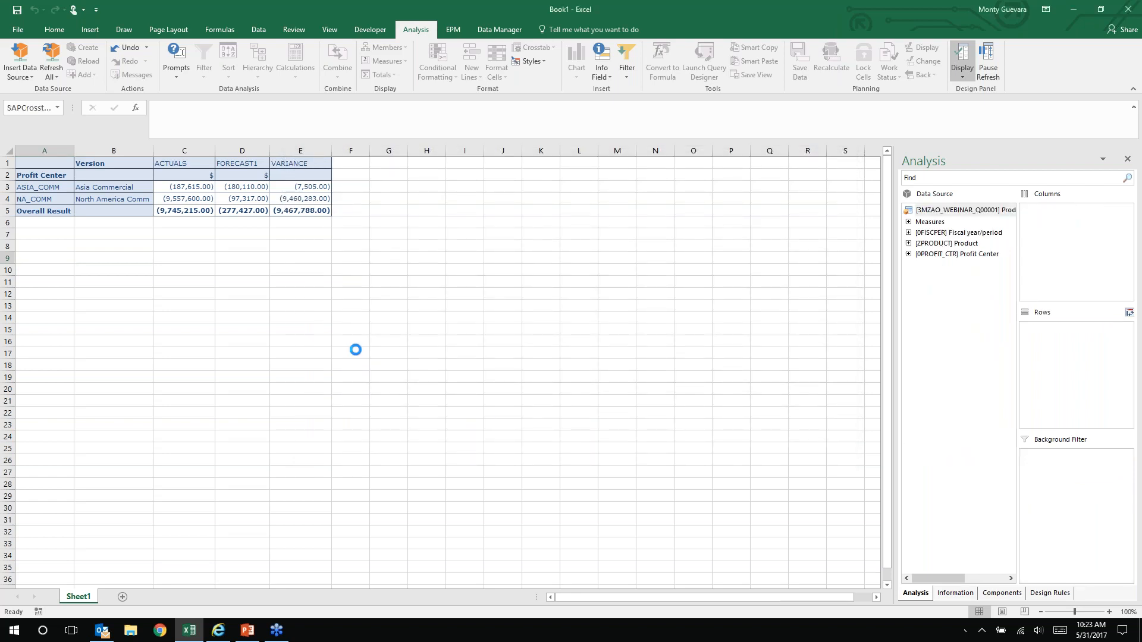
# - Apply the [PRODUCTS] Products hierarchy to the Product rows of the new crosstab
pyautogui.click(267, 354)
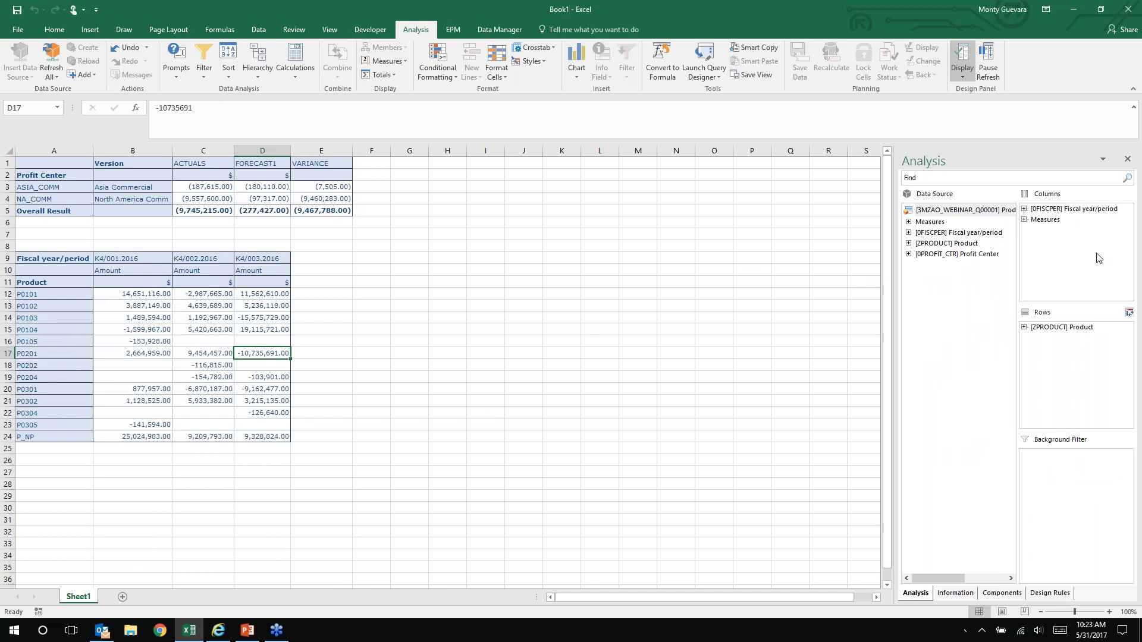
pyautogui.click(908, 243)
pyautogui.click(919, 276)
pyautogui.click(963, 296)
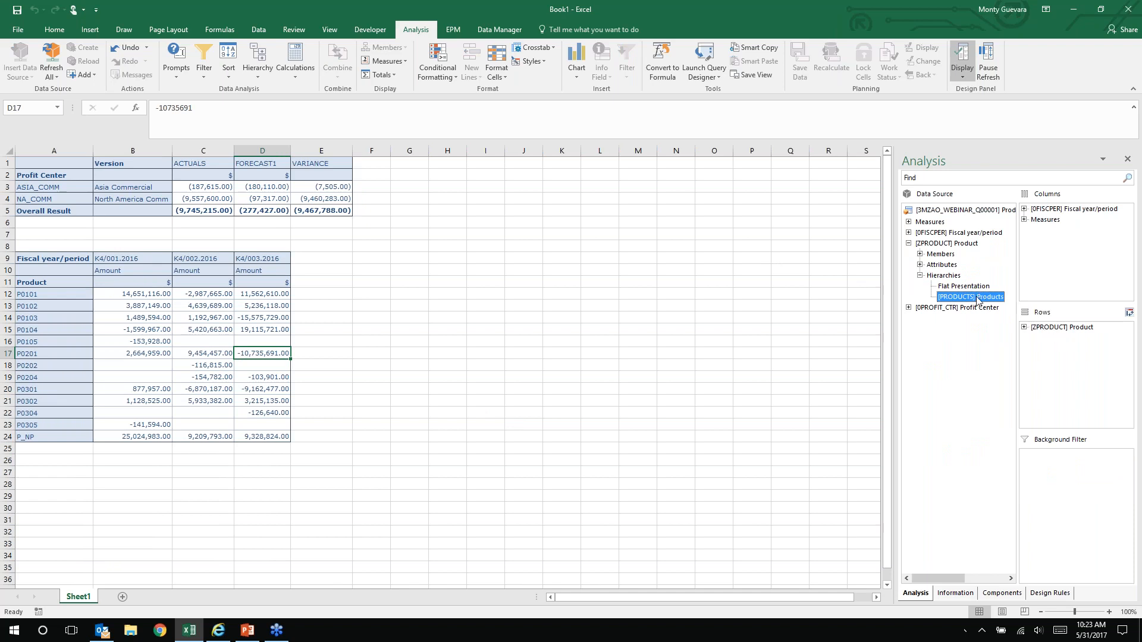
pyautogui.moveTo(978, 298); pyautogui.dragTo(1061, 327)
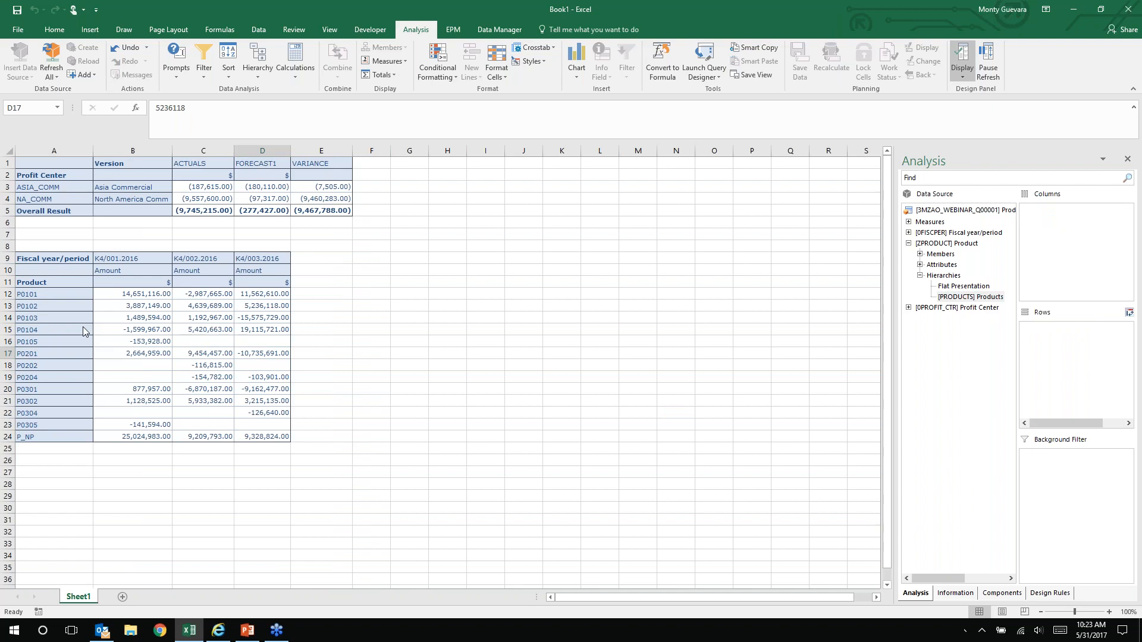
pyautogui.click(101, 323)
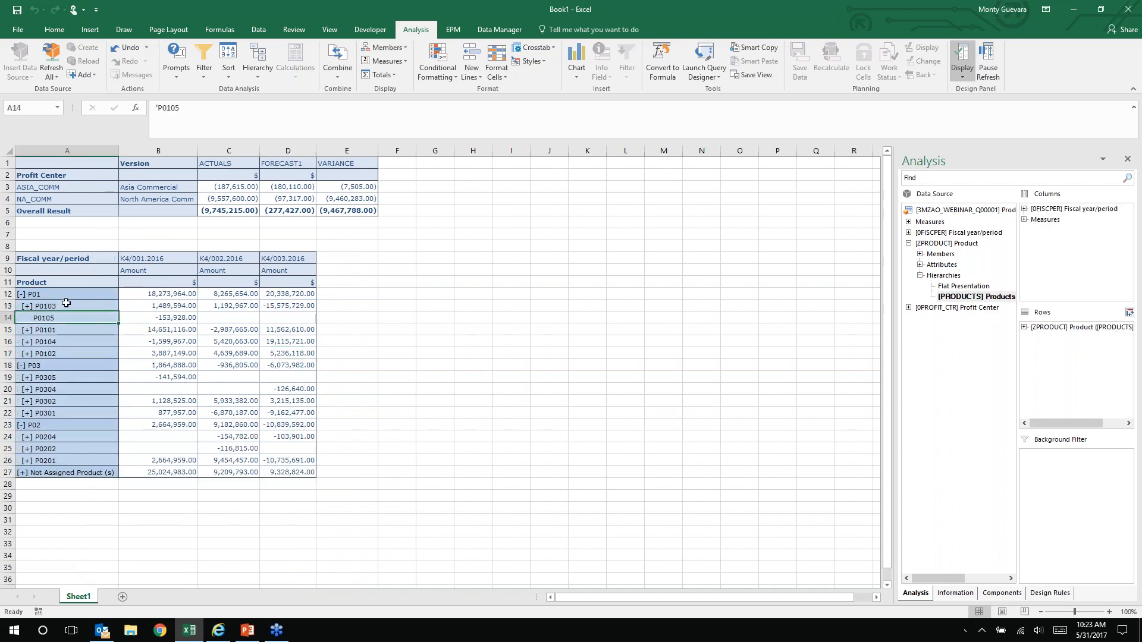
pyautogui.click(72, 285)
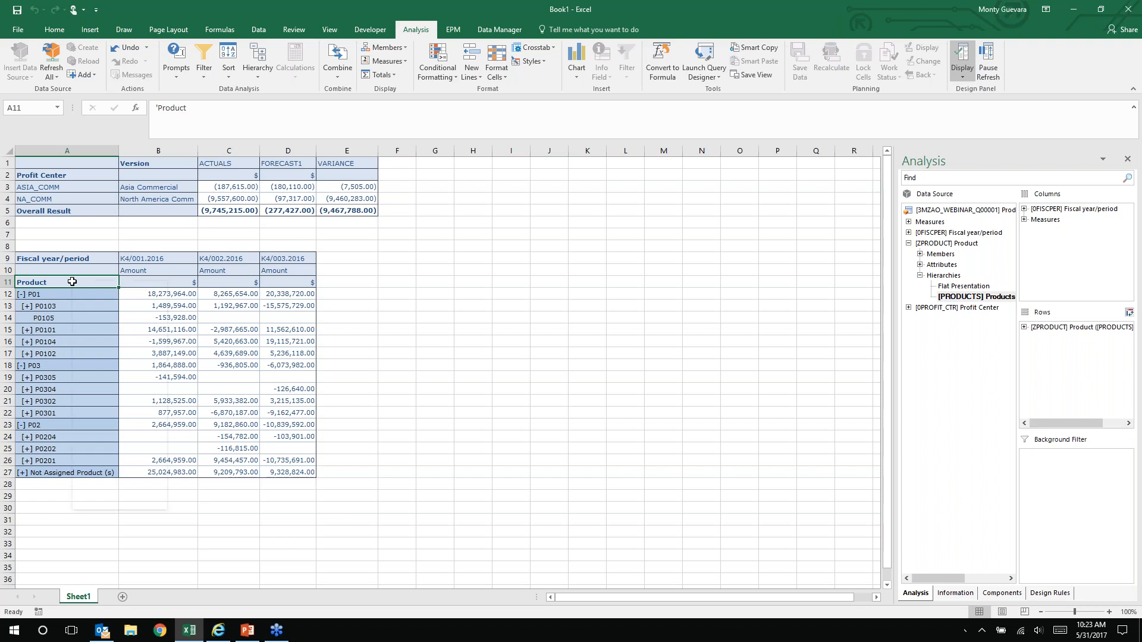
# - Set the Product rows to display members as Text and key
pyautogui.rightClick(72, 281)
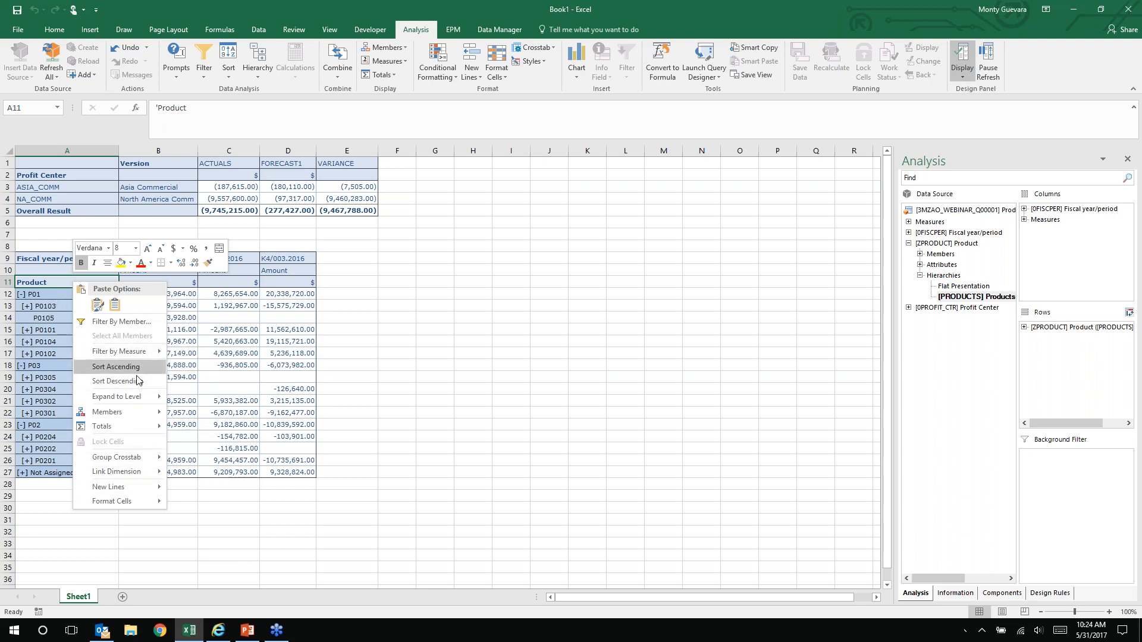
pyautogui.moveTo(139, 412)
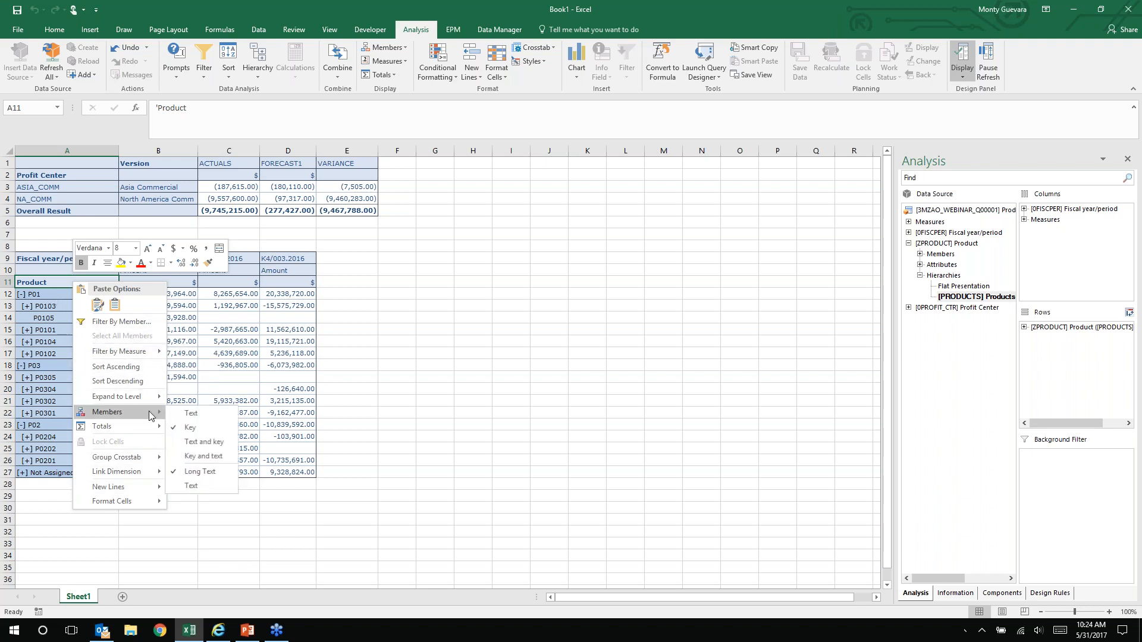
pyautogui.click(197, 442)
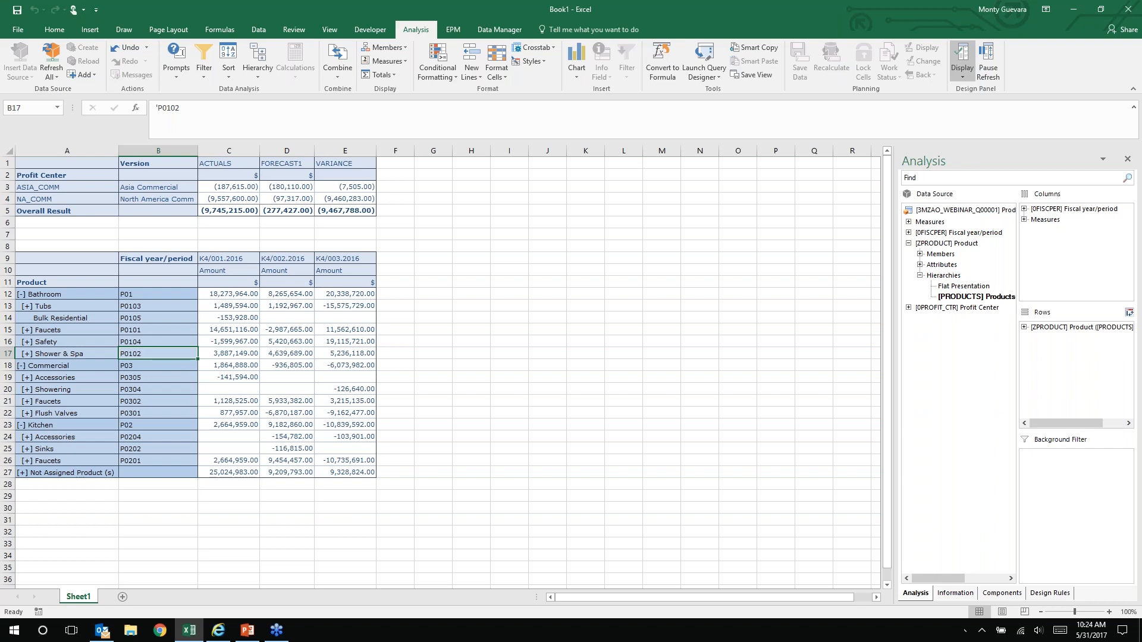
# - Open the PRINTABLE_PNL workbook from My Documents on the SAP NetWeaver platform
pyautogui.click(18, 30)
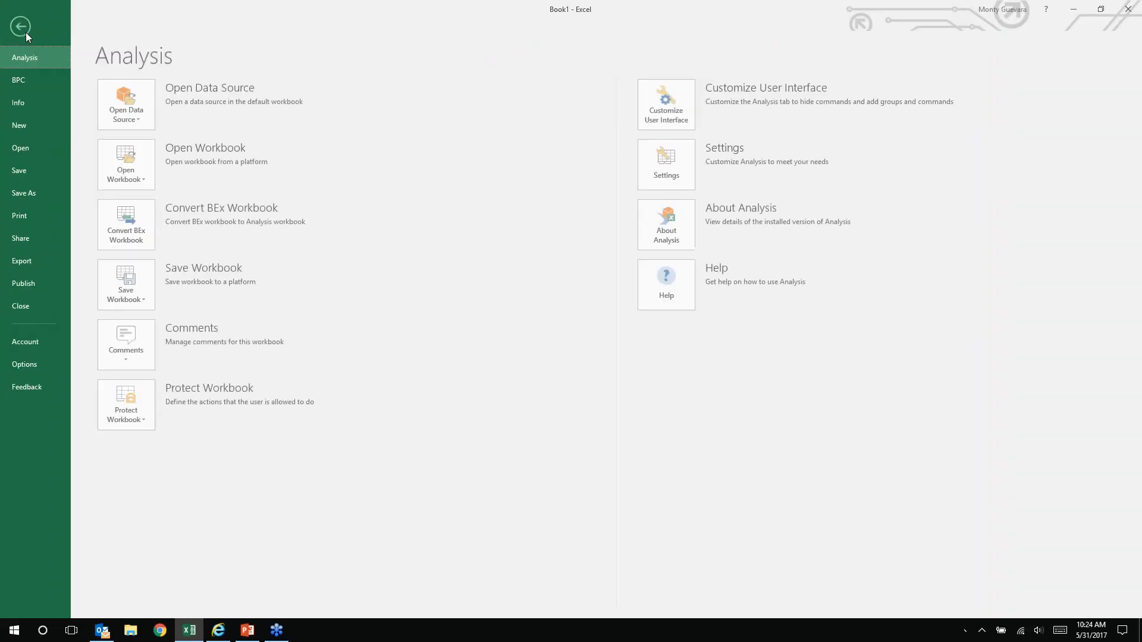
pyautogui.click(132, 176)
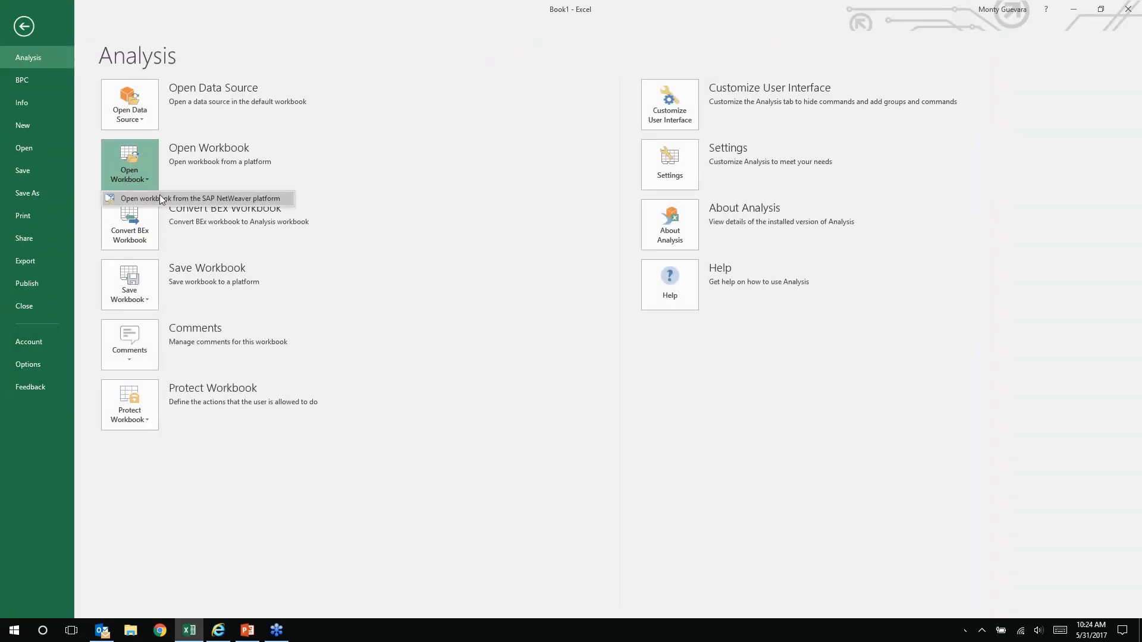
pyautogui.click(160, 196)
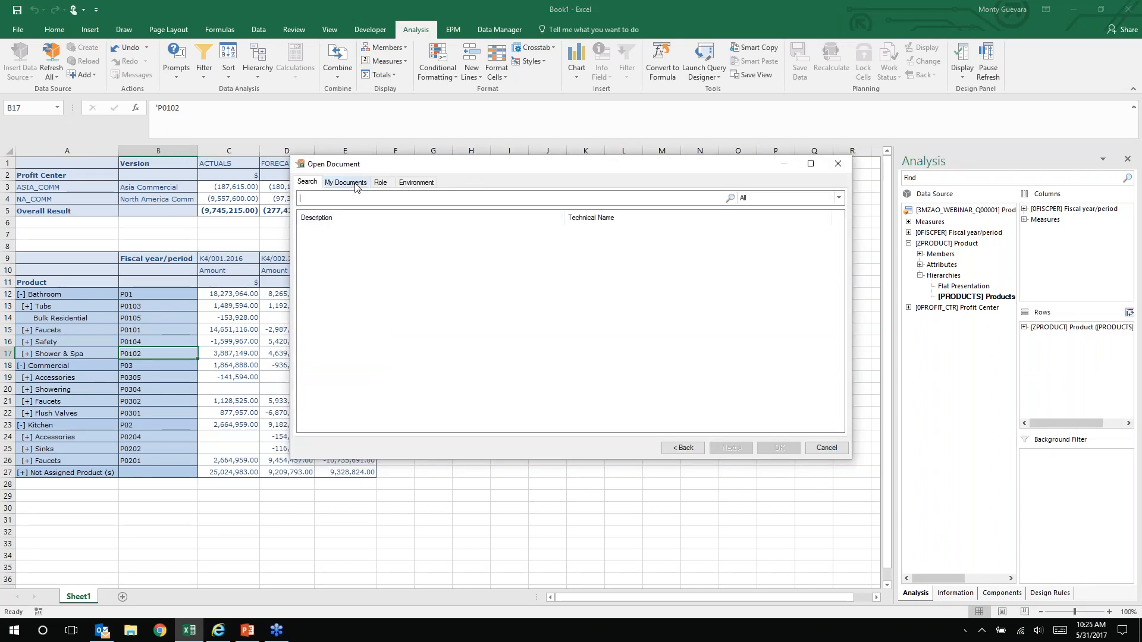
pyautogui.click(345, 183)
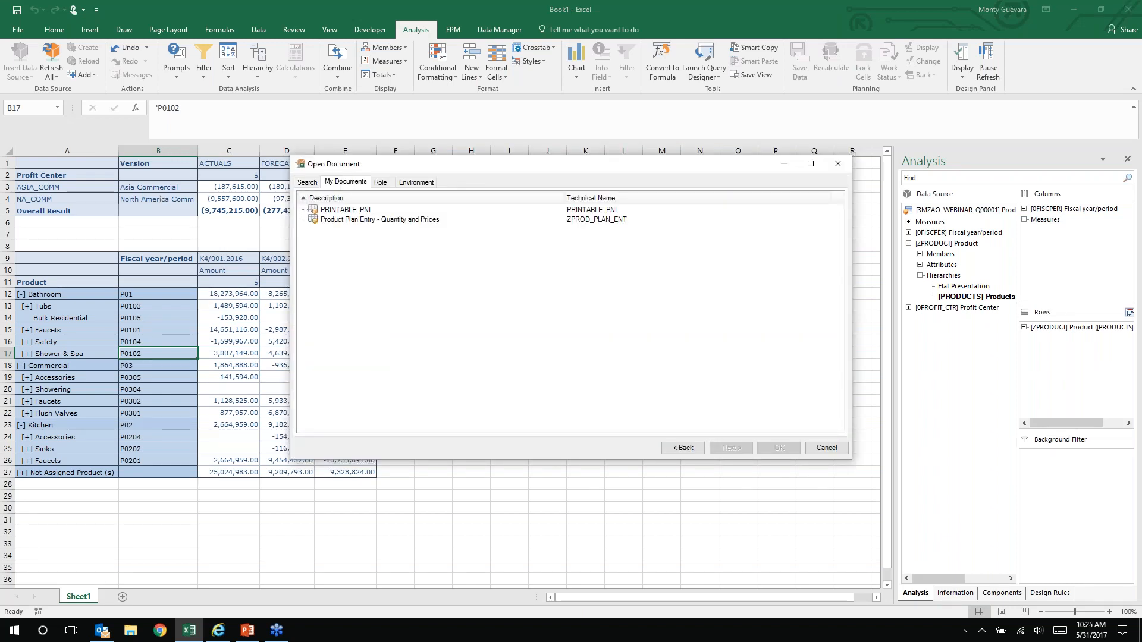
pyautogui.click(356, 211)
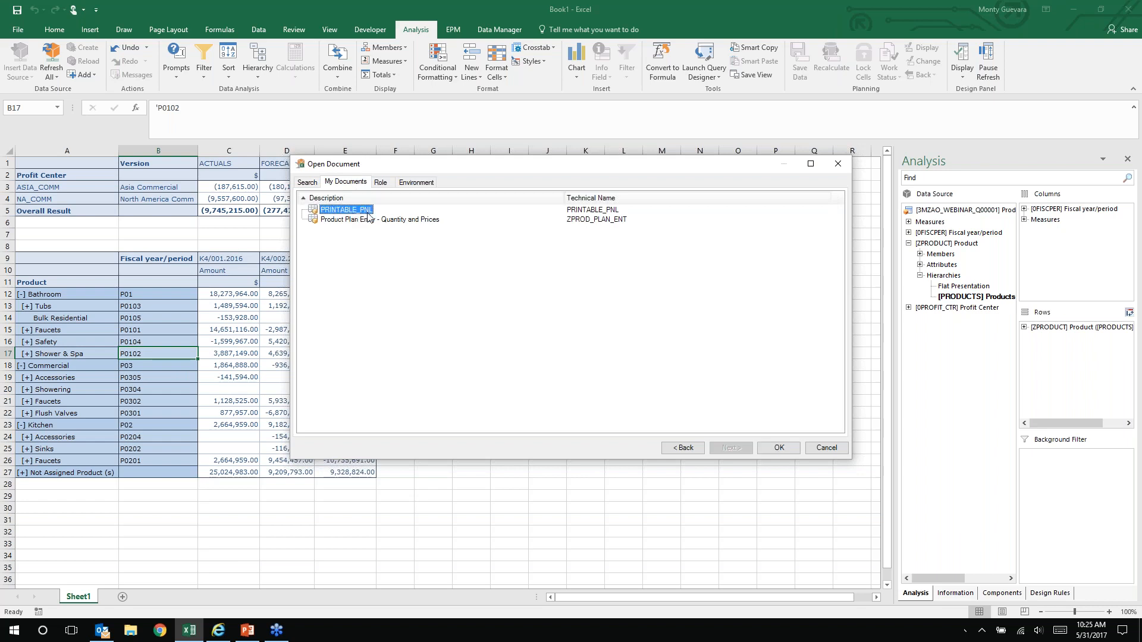
pyautogui.doubleClick(367, 212)
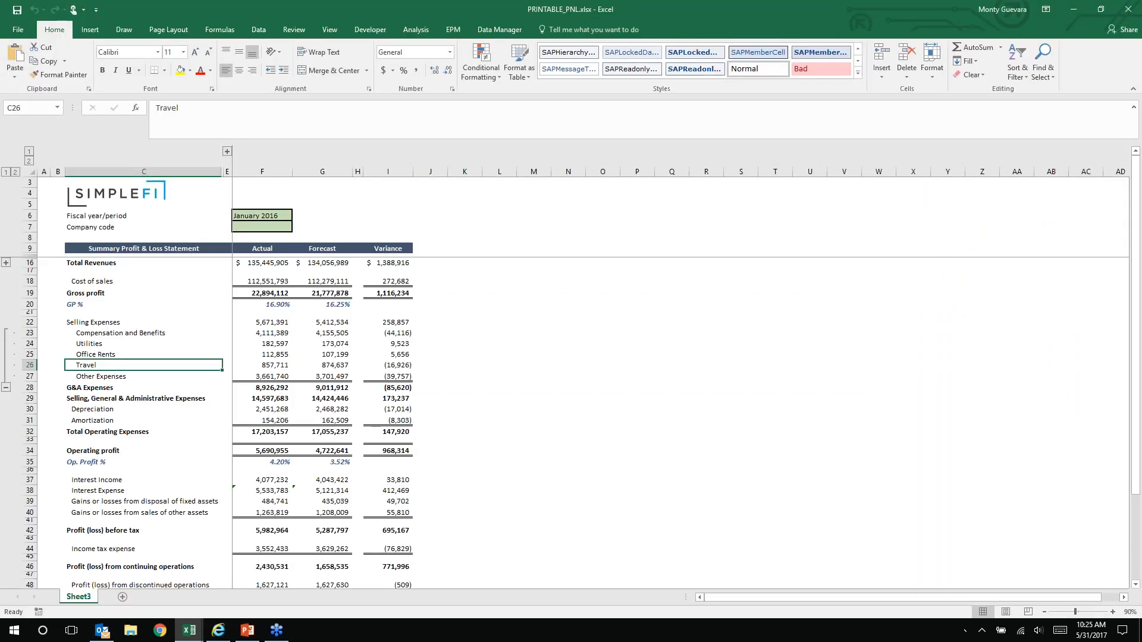
# - Filter Fiscal year/period to March 2016 instead of January
pyautogui.click(281, 215)
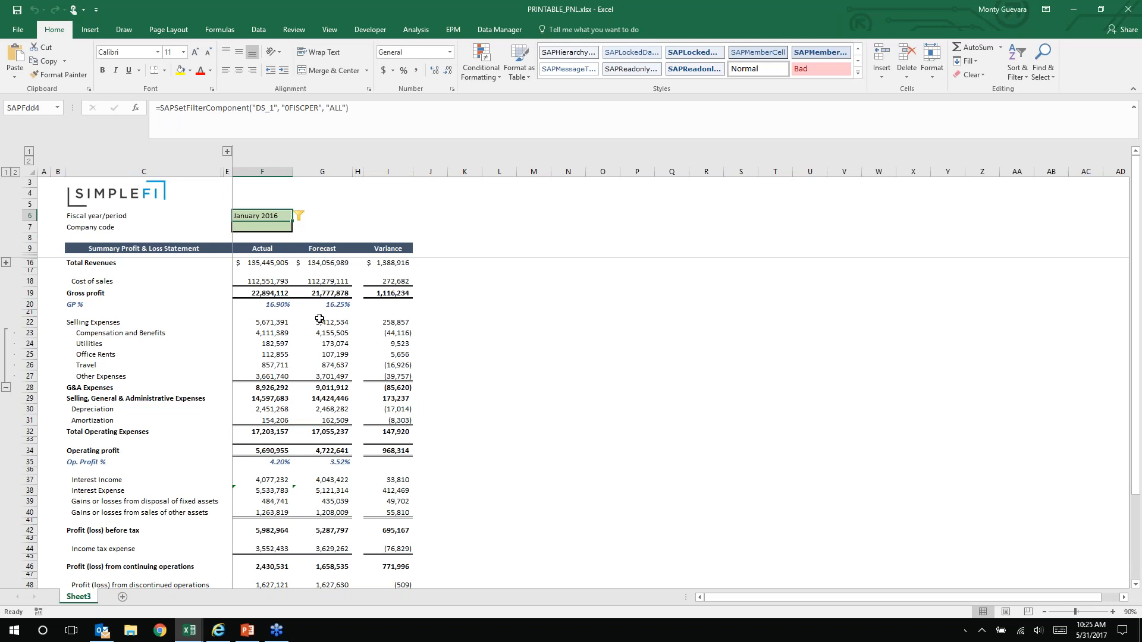
pyautogui.click(300, 216)
pyautogui.click(243, 264)
pyautogui.click(243, 274)
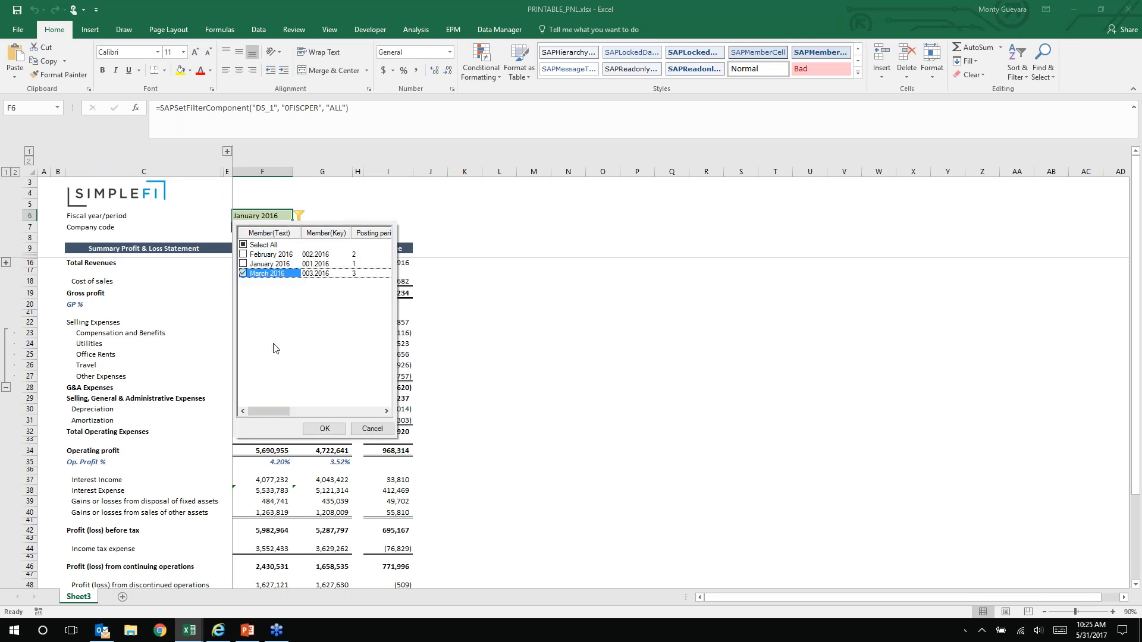
pyautogui.click(324, 428)
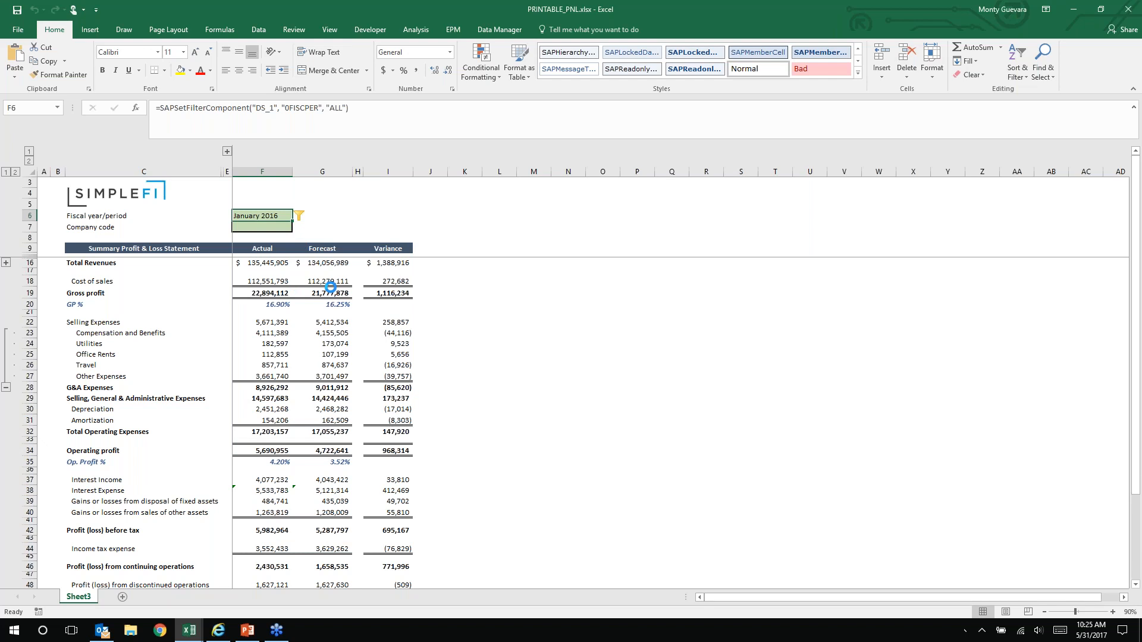
# - Filter the Company code to North America only
pyautogui.click(255, 227)
pyautogui.click(298, 226)
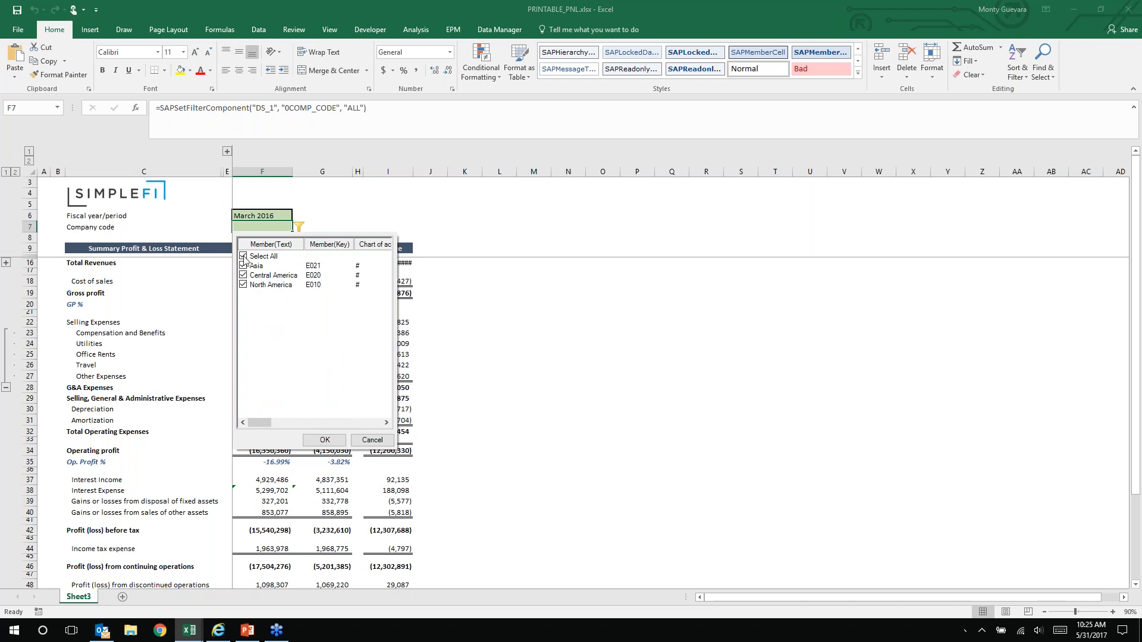
pyautogui.click(243, 257)
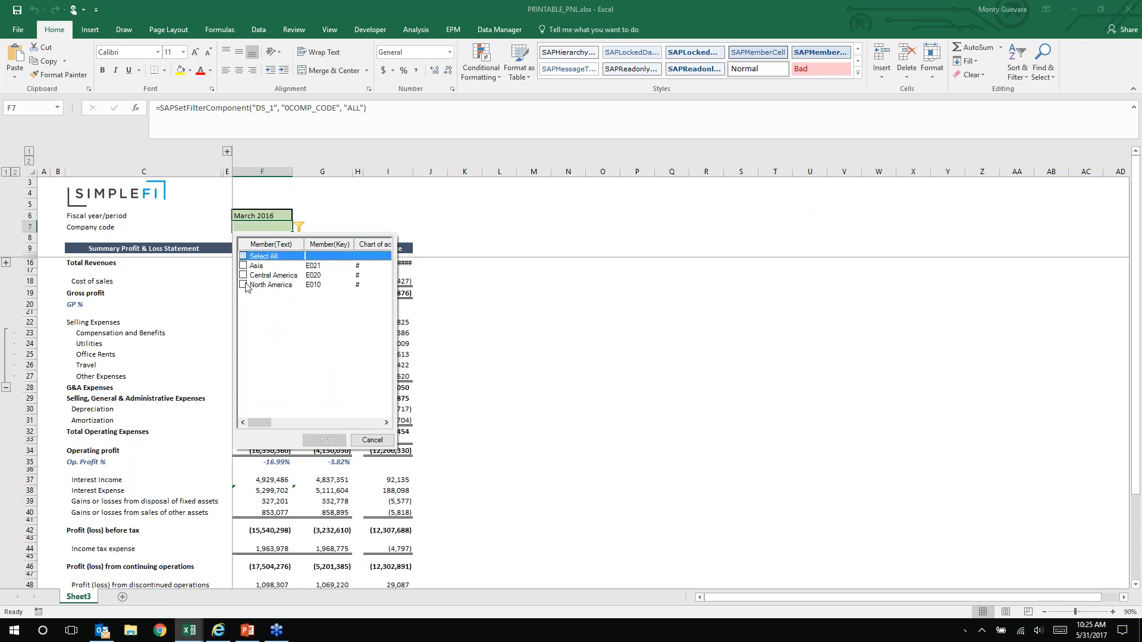
pyautogui.click(243, 285)
pyautogui.click(324, 440)
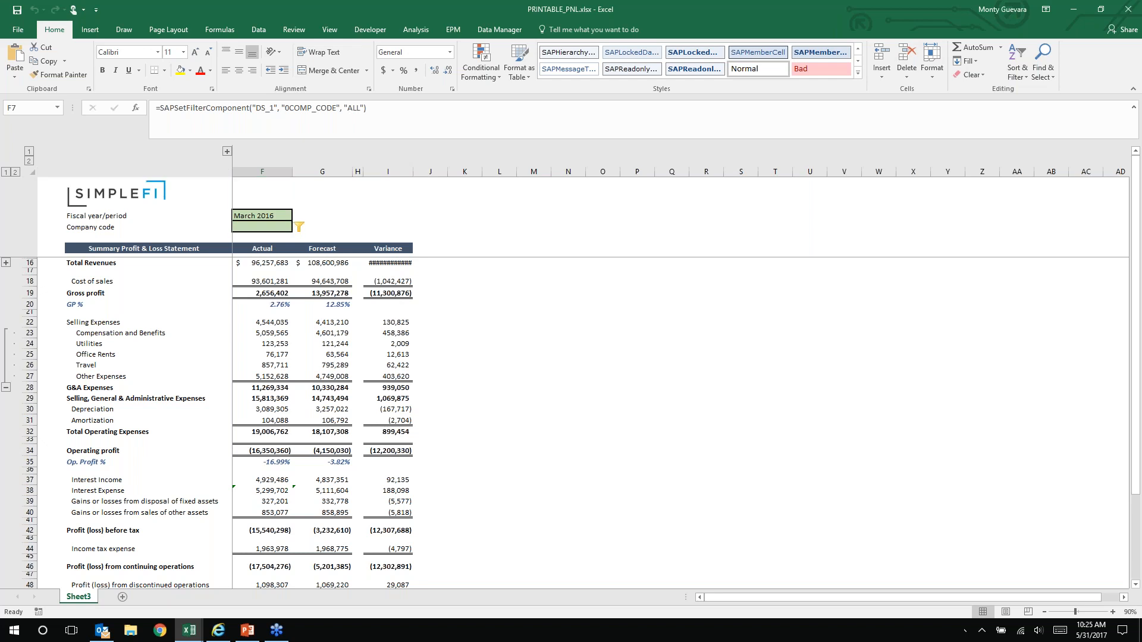
pyautogui.click(375, 322)
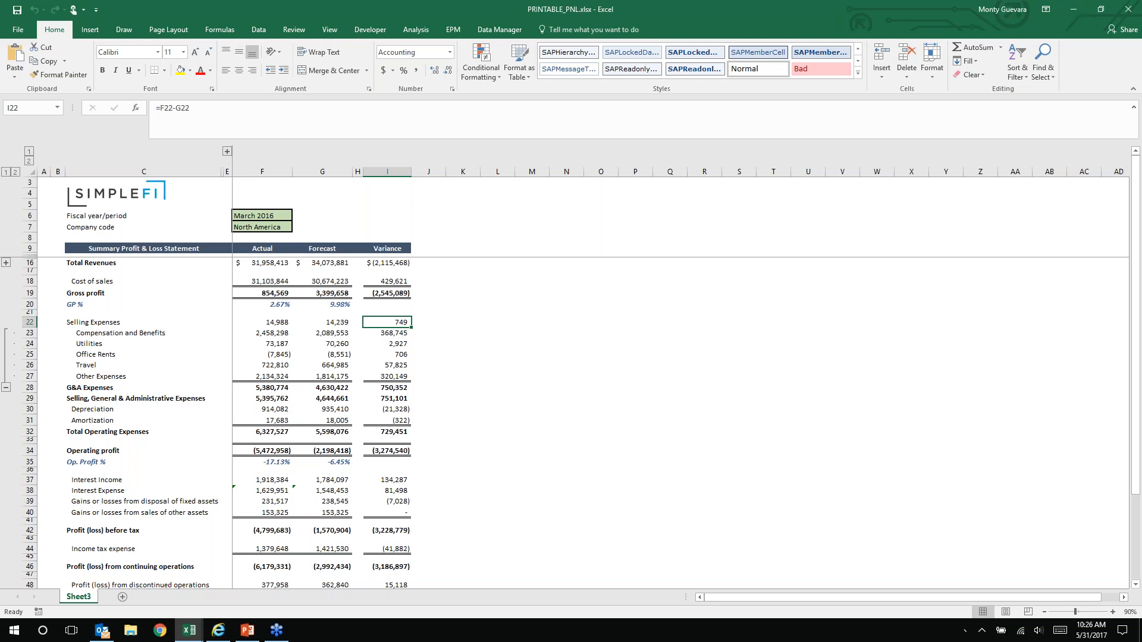
# - Switch to the PowerPoint deck and show slide 14, Benefits of SAP BPC Optimized for SAP S/4HANA
pyautogui.click(767, 292)
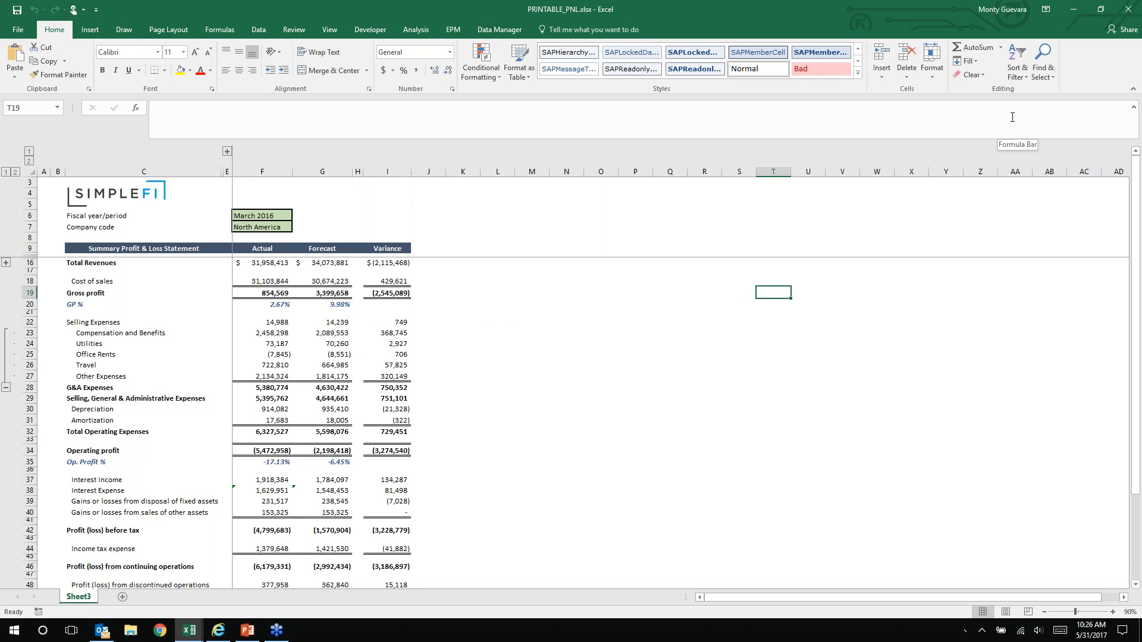
pyautogui.click(1129, 25)
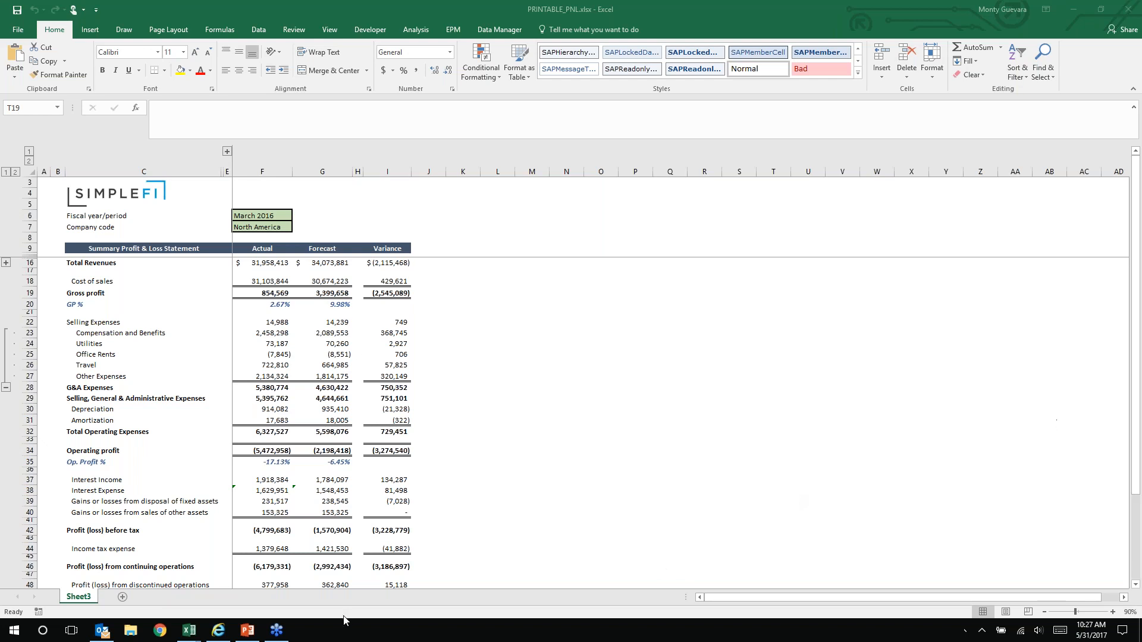
pyautogui.click(248, 631)
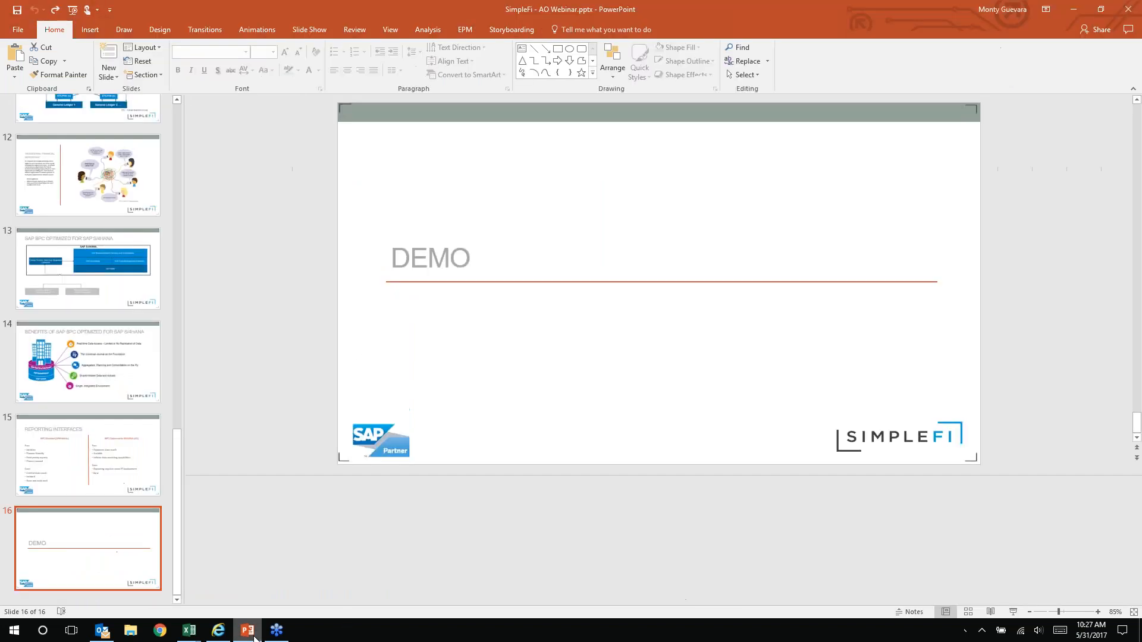
pyautogui.click(116, 477)
pyautogui.press('Up')
pyautogui.press('Up')
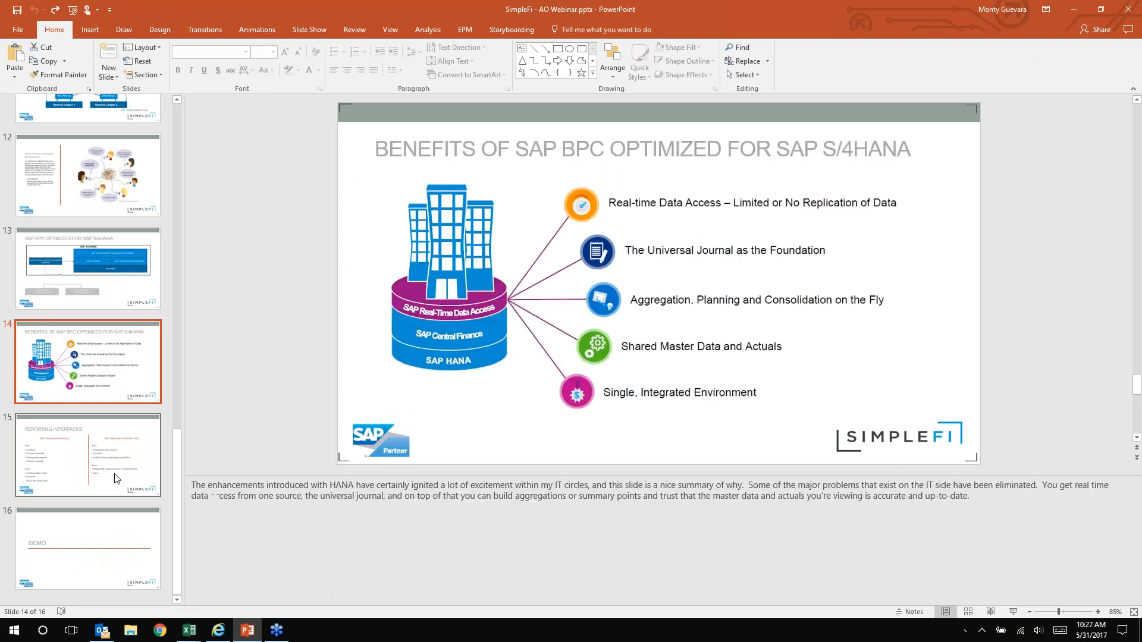